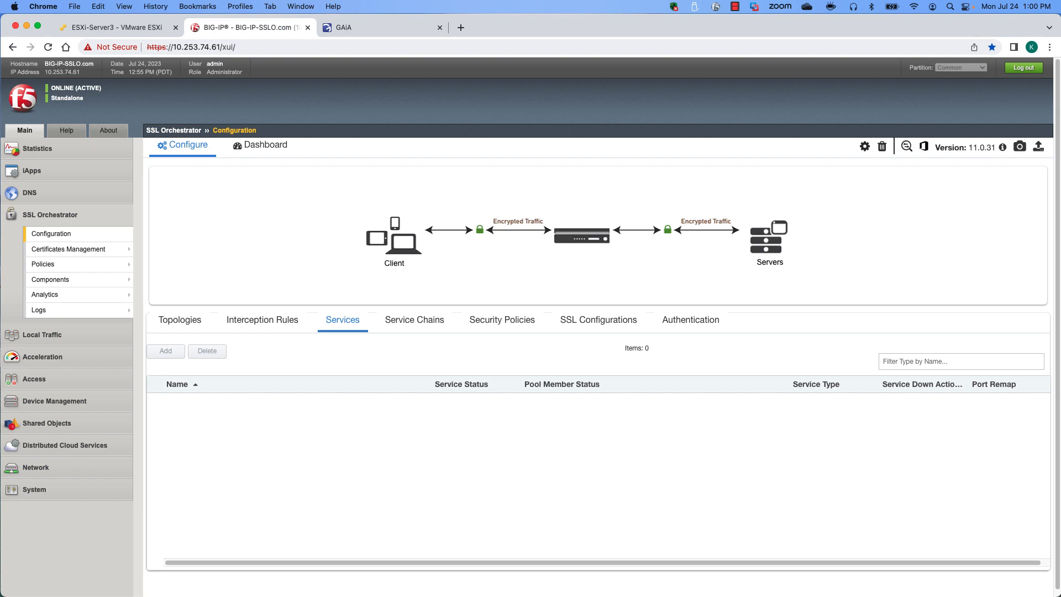
Switch to the VMware ESXi host and review the network adapter assignments of the BIG-IP virtual machine without changing them
{"action": "left_click", "coordinate": [120, 27]}
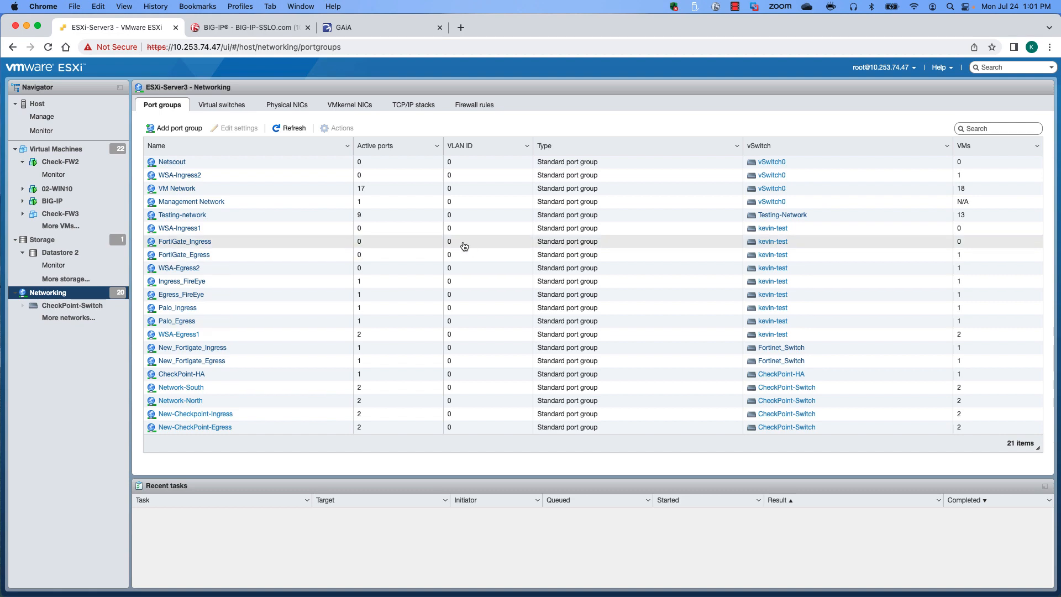
{"action": "left_click", "coordinate": [48, 200]}
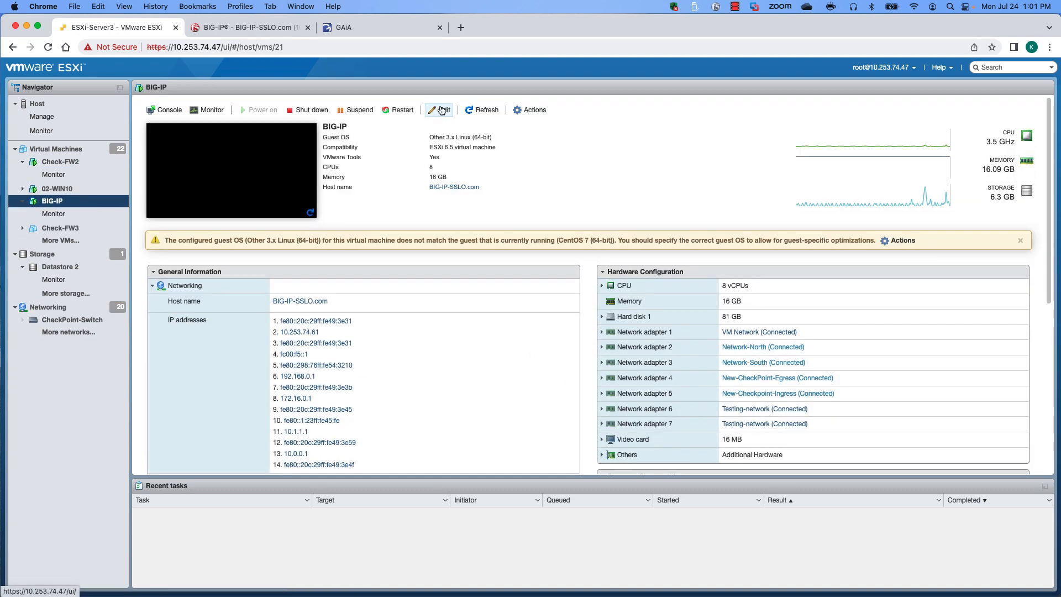
{"action": "left_click", "coordinate": [441, 110]}
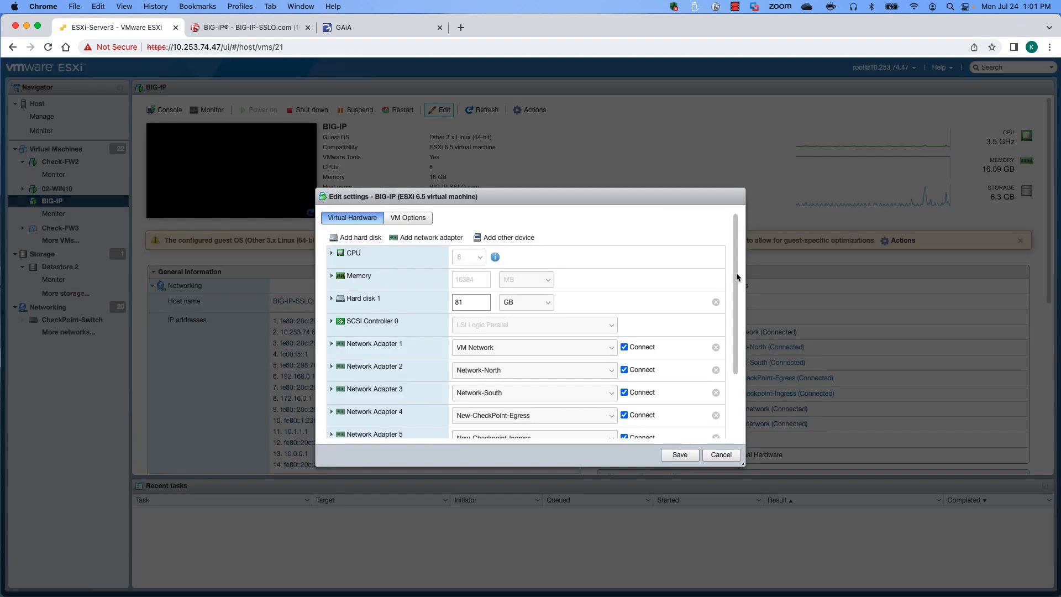
{"action": "left_click_drag", "start_coordinate": [737, 275], "coordinate": [736, 314]}
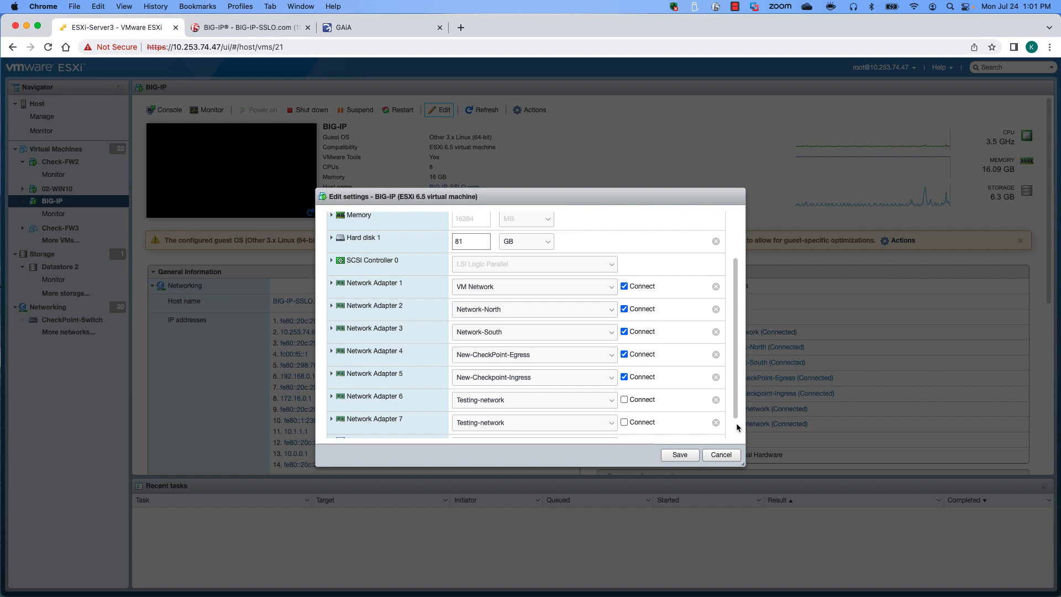
{"action": "left_click", "coordinate": [721, 454]}
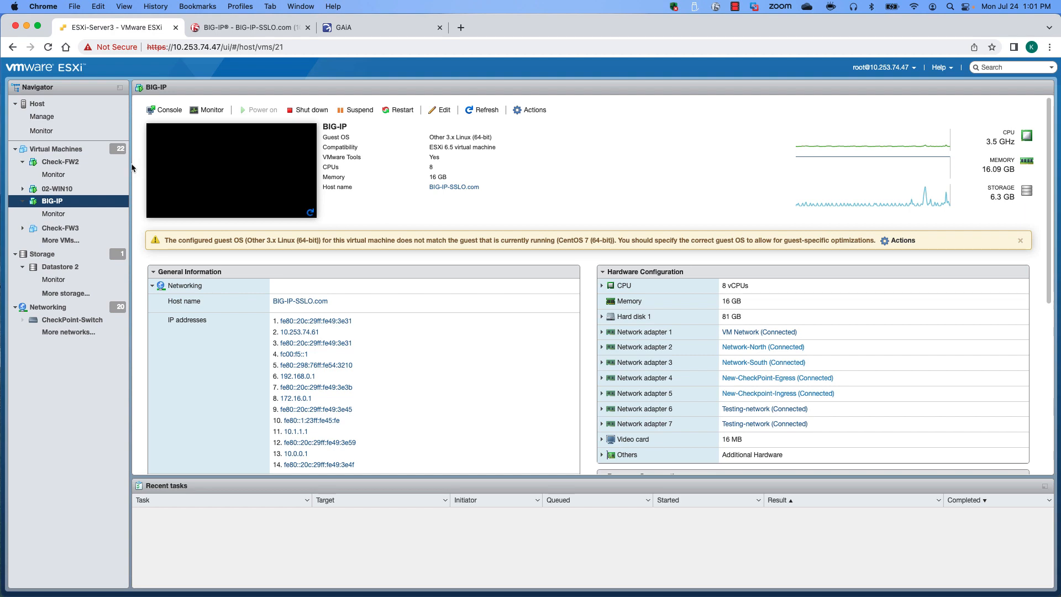
Review the network adapter assignments in the Check-FW1 virtual machine's settings without changing them
{"action": "left_click", "coordinate": [76, 150]}
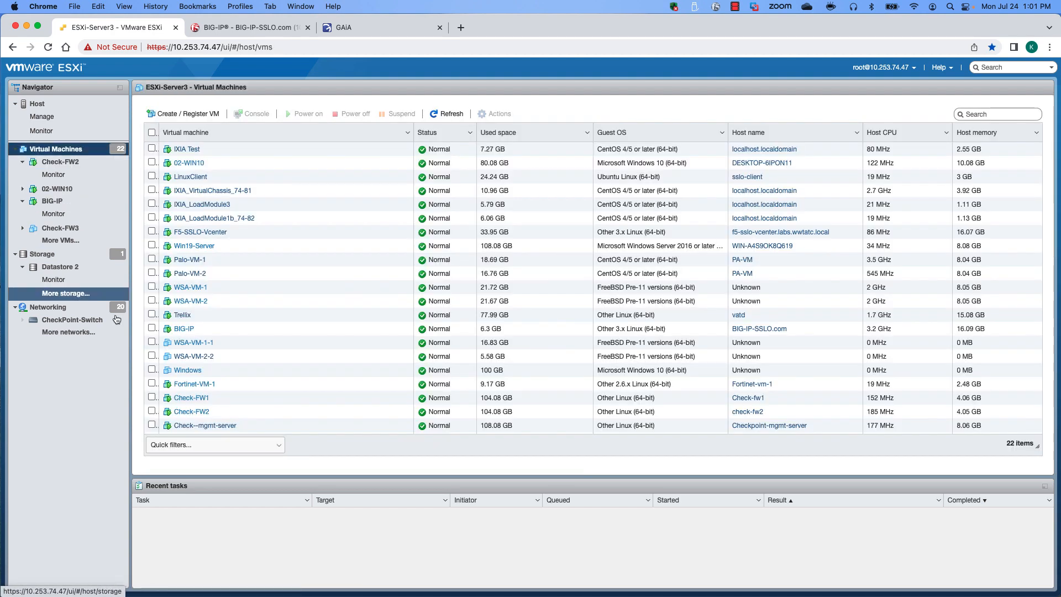
{"action": "left_click", "coordinate": [182, 397]}
{"action": "left_click", "coordinate": [440, 110]}
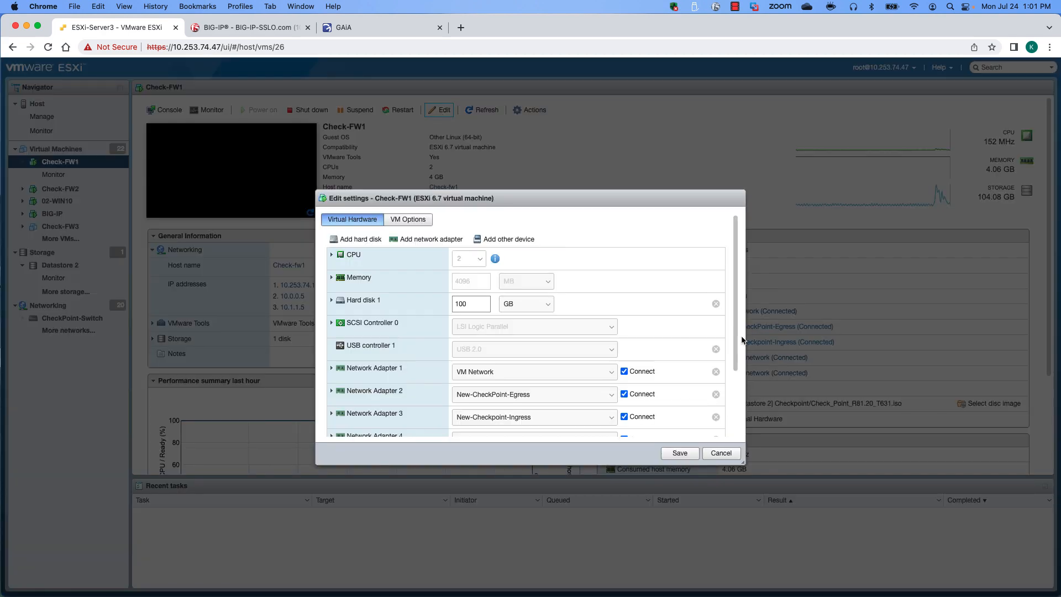
{"action": "left_click_drag", "start_coordinate": [736, 354], "coordinate": [736, 380]}
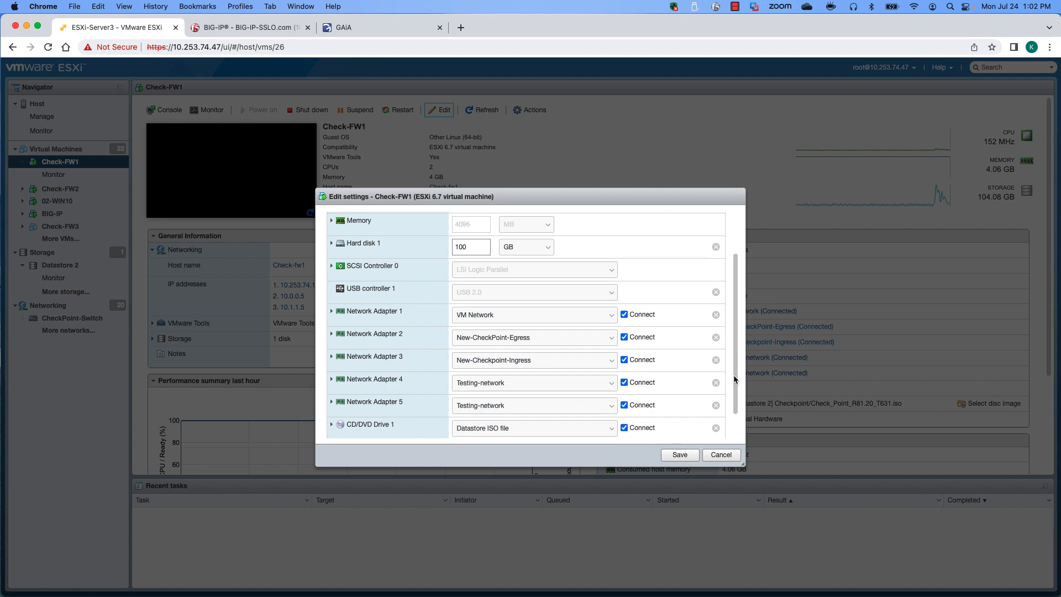
{"action": "left_click", "coordinate": [721, 454]}
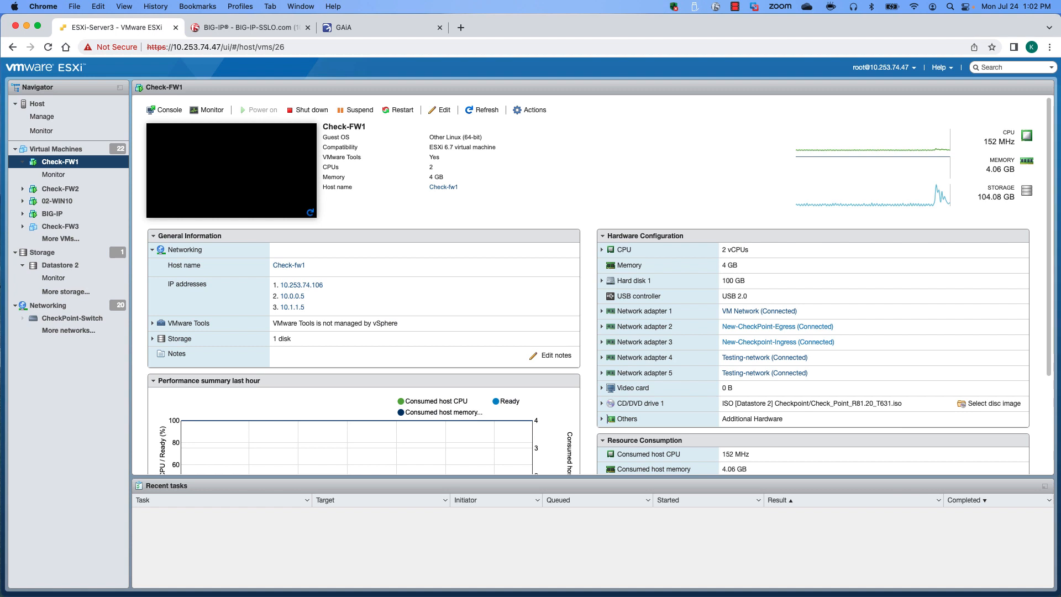
Switch to the Check Point Gaia Portal and review the firewall's network interfaces and IPv4 static routes
{"action": "left_click", "coordinate": [396, 23]}
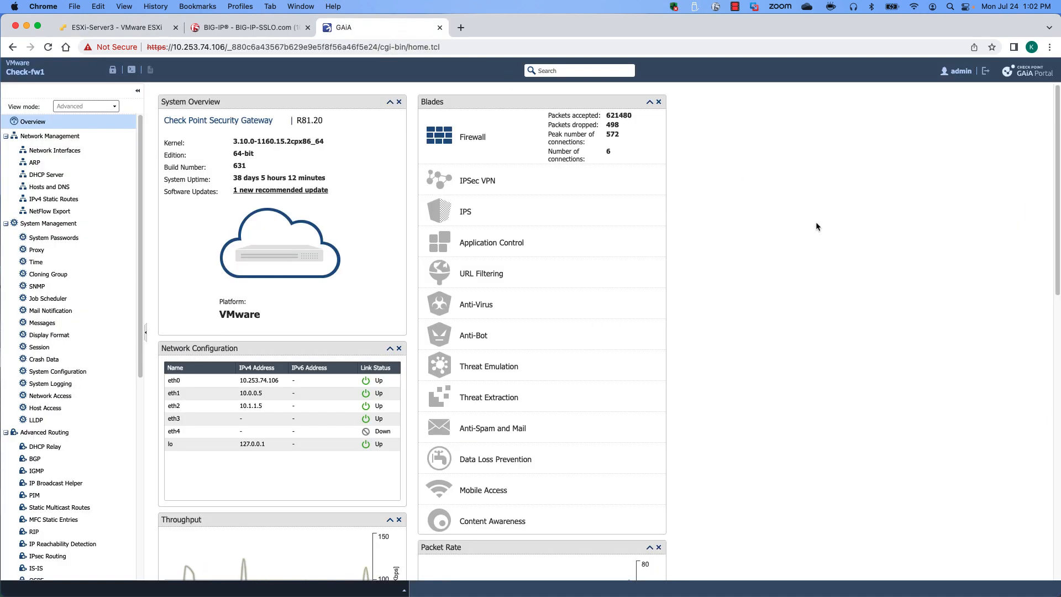
{"action": "left_click", "coordinate": [55, 151]}
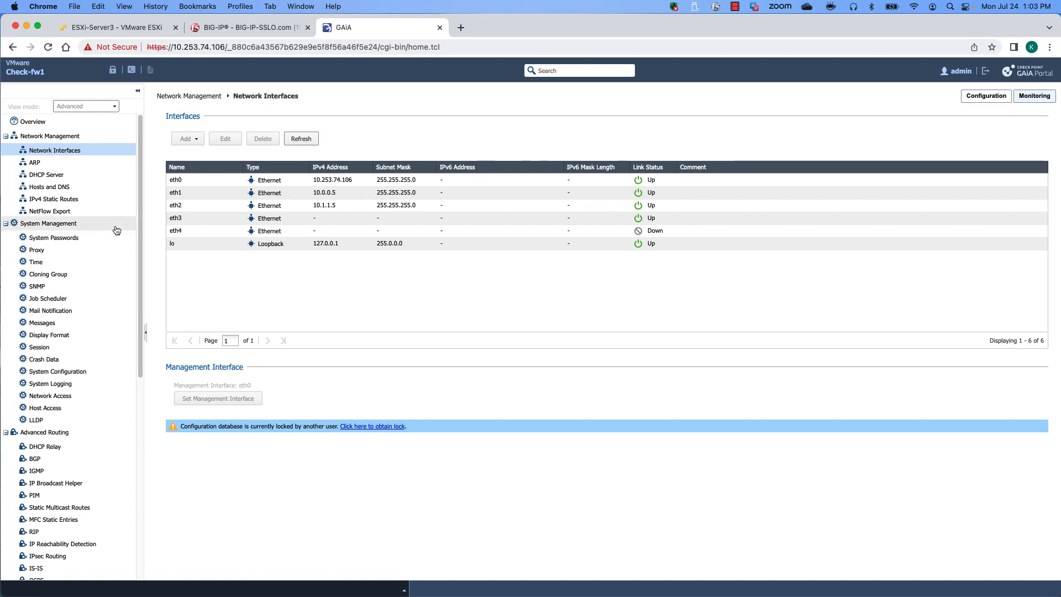
{"action": "left_click", "coordinate": [53, 200]}
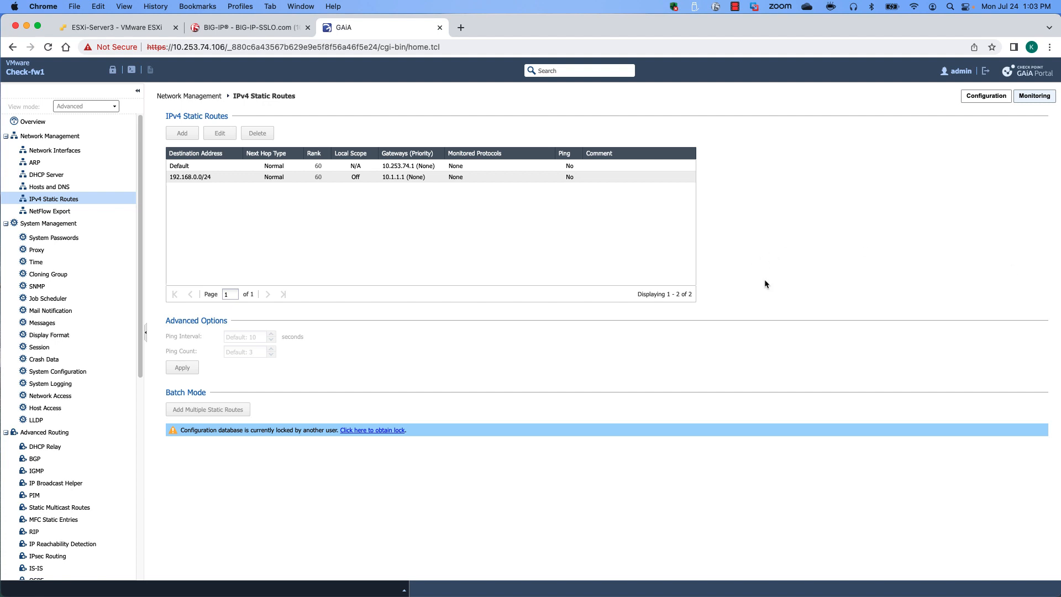
Switch to Check Point SmartConsole and view the Network Management interfaces in the check-fw1 gateway's properties
{"action": "key", "text": "alt+super+2"}
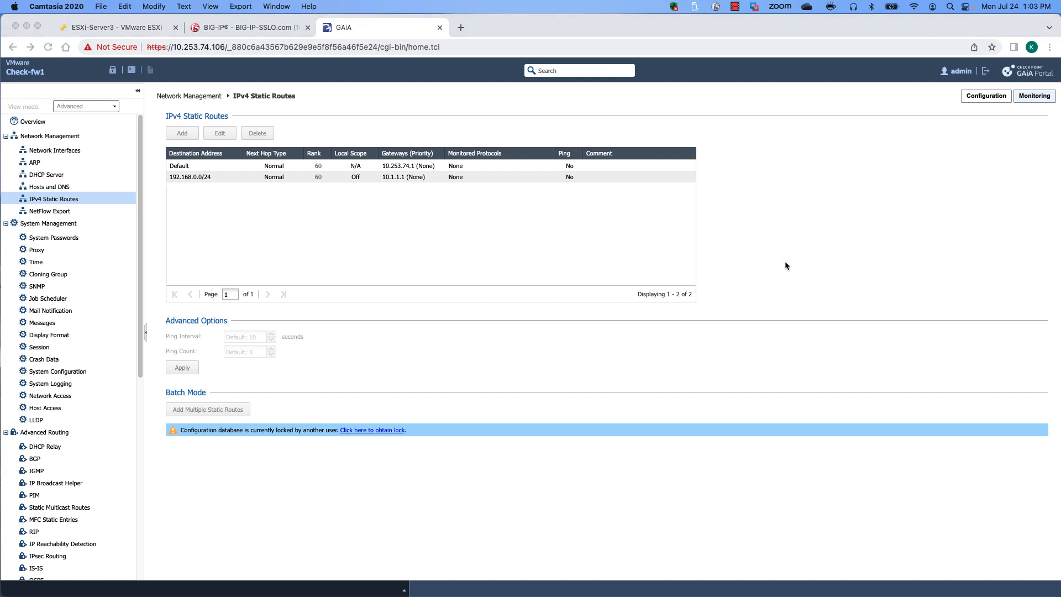
{"action": "key", "text": "super+Tab"}
{"action": "key", "text": "super+Tab"}
{"action": "key", "text": "super+Tab"}
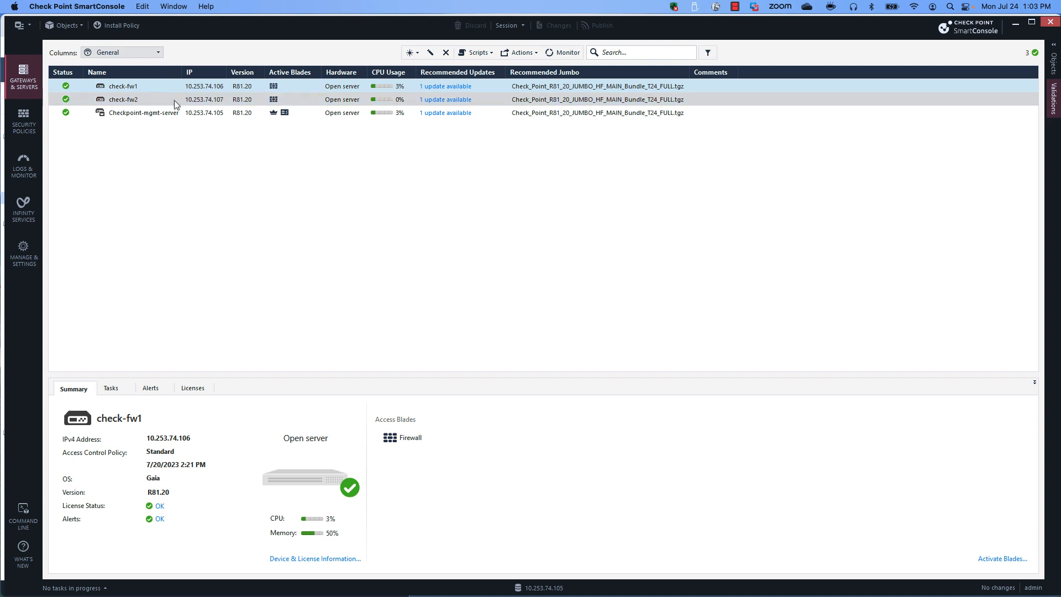
{"action": "left_click", "coordinate": [120, 88]}
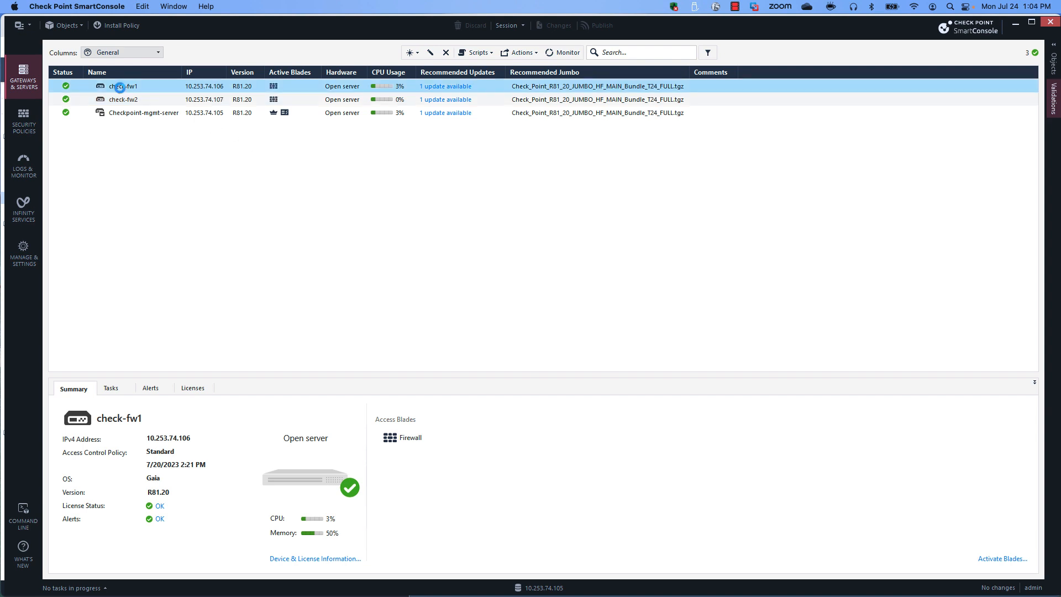
{"action": "double_click", "coordinate": [119, 88]}
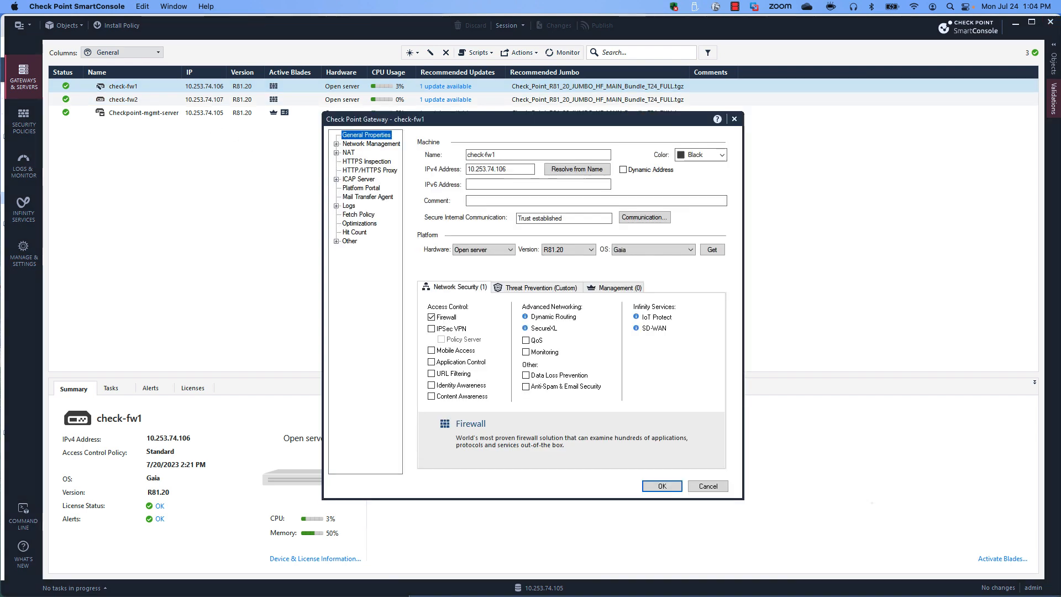
{"action": "left_click", "coordinate": [353, 154]}
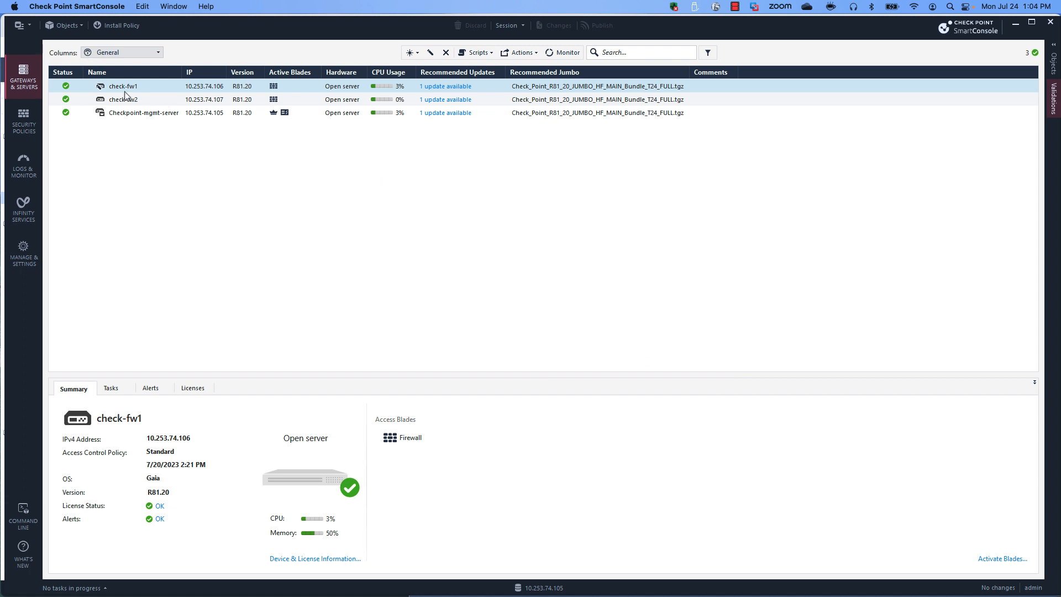
{"action": "left_click", "coordinate": [125, 87]}
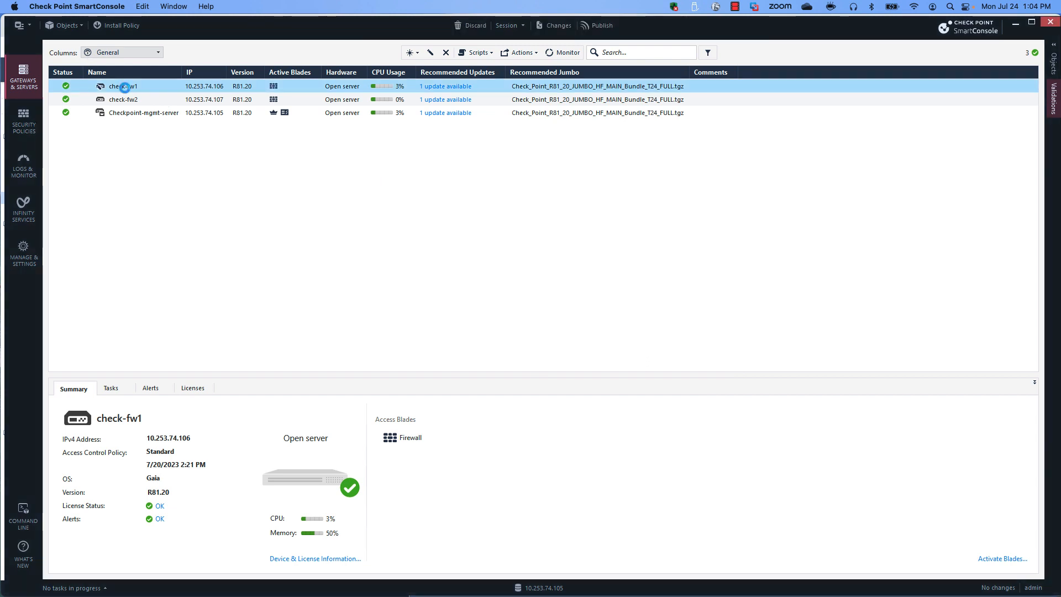
{"action": "double_click", "coordinate": [124, 88]}
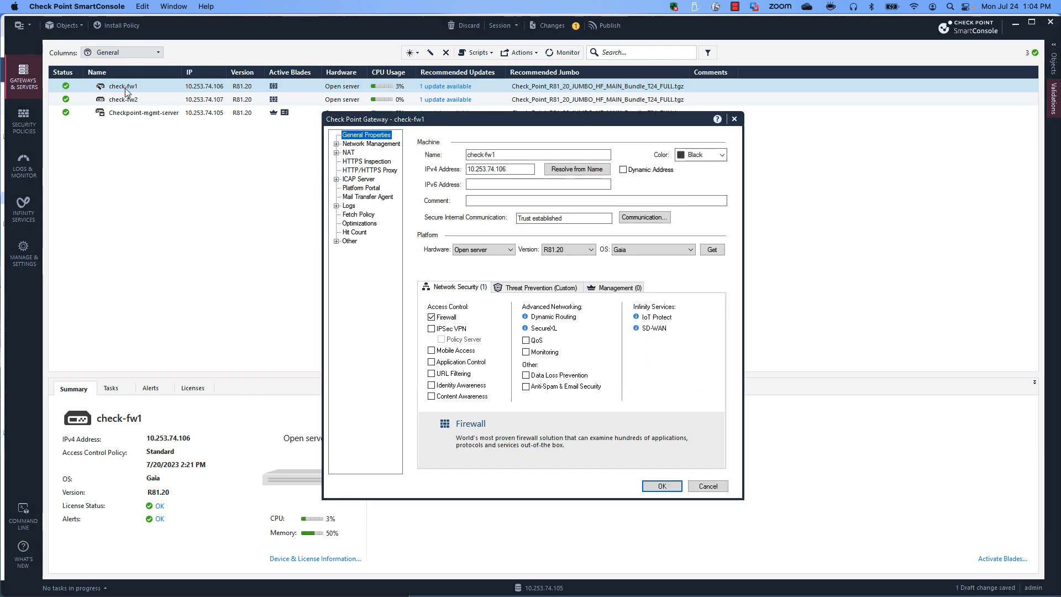
{"action": "left_click", "coordinate": [384, 145]}
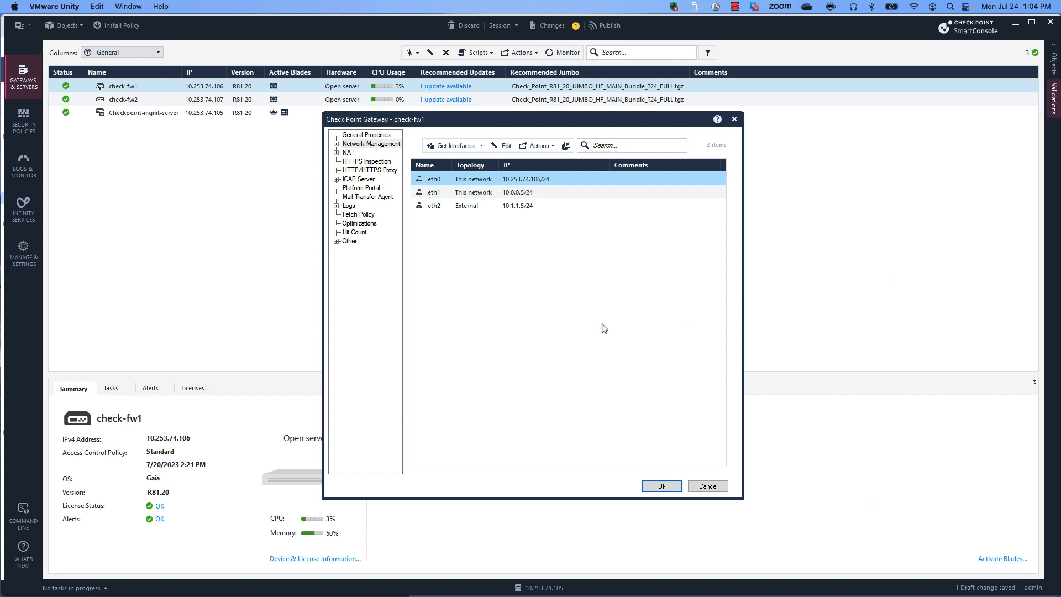
Get the check-fw1 interfaces with topology, examine the networks found behind them, and dismiss the results without accepting
{"action": "left_click", "coordinate": [482, 147]}
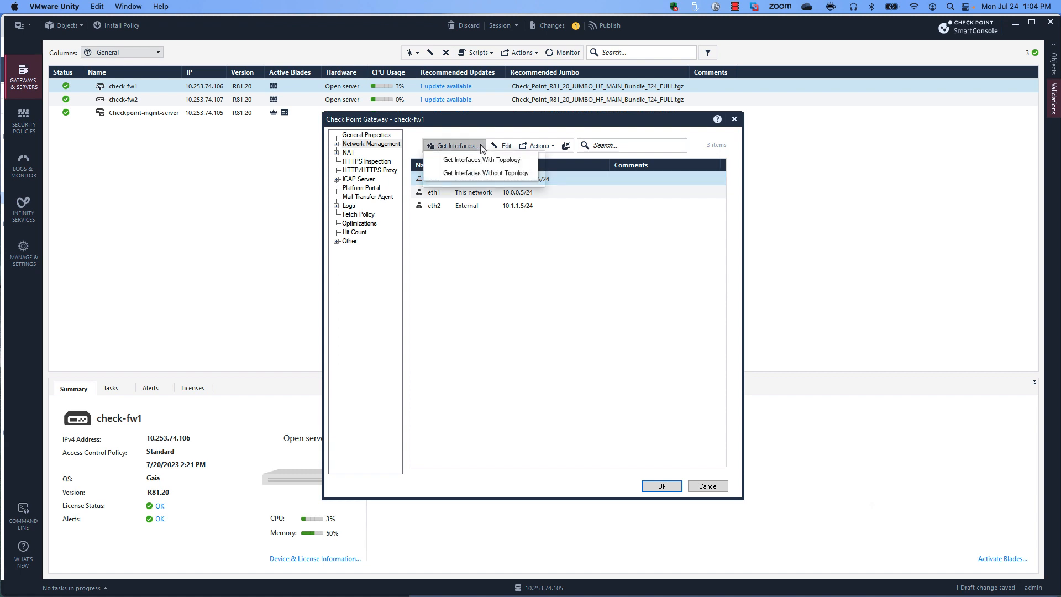
{"action": "left_click", "coordinate": [472, 159]}
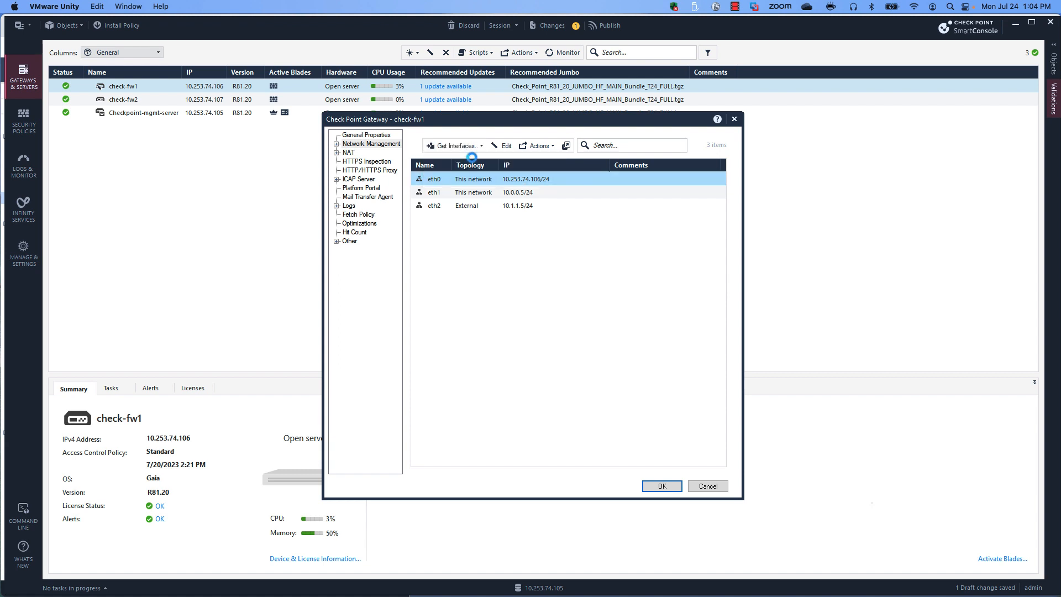
{"action": "left_click", "coordinate": [573, 350]}
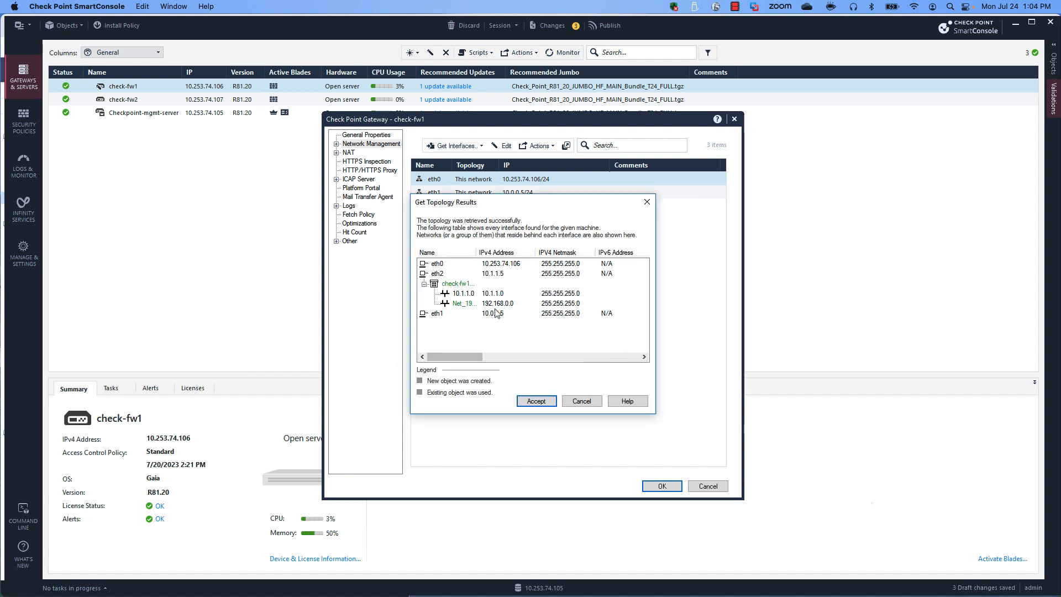
{"action": "left_click", "coordinate": [424, 284]}
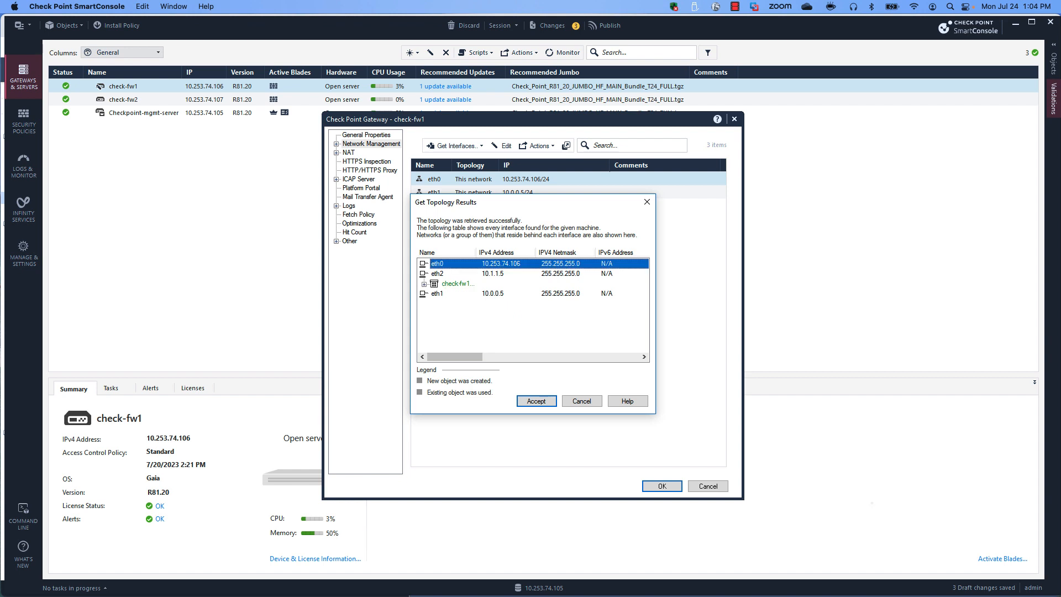
{"action": "left_click", "coordinate": [583, 400]}
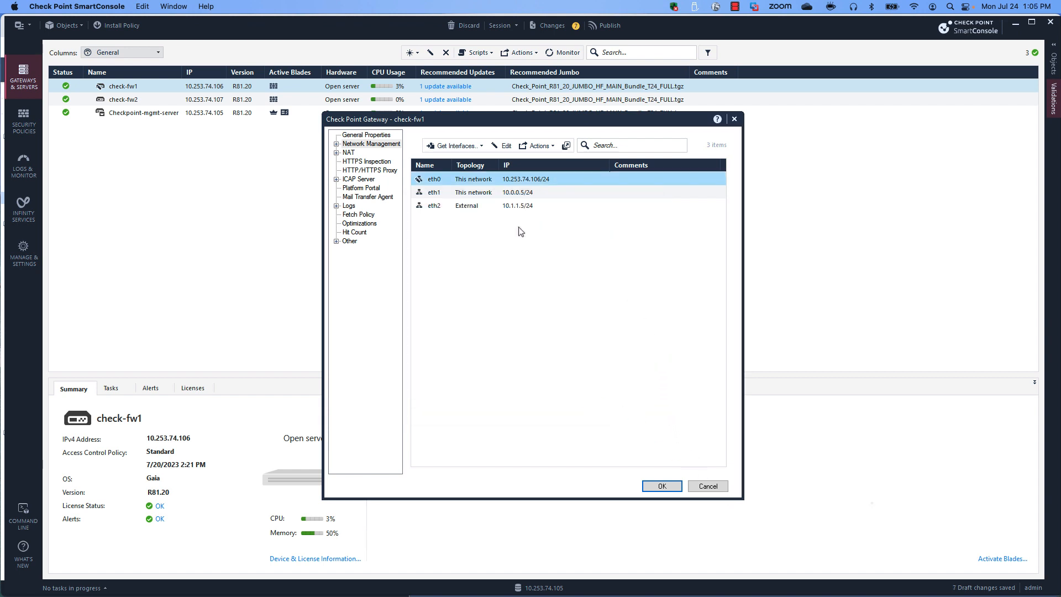
Examine the eth1 interface's topology, security zone and anti-spoofing settings, leaving them unmodified
{"action": "left_click", "coordinate": [474, 193]}
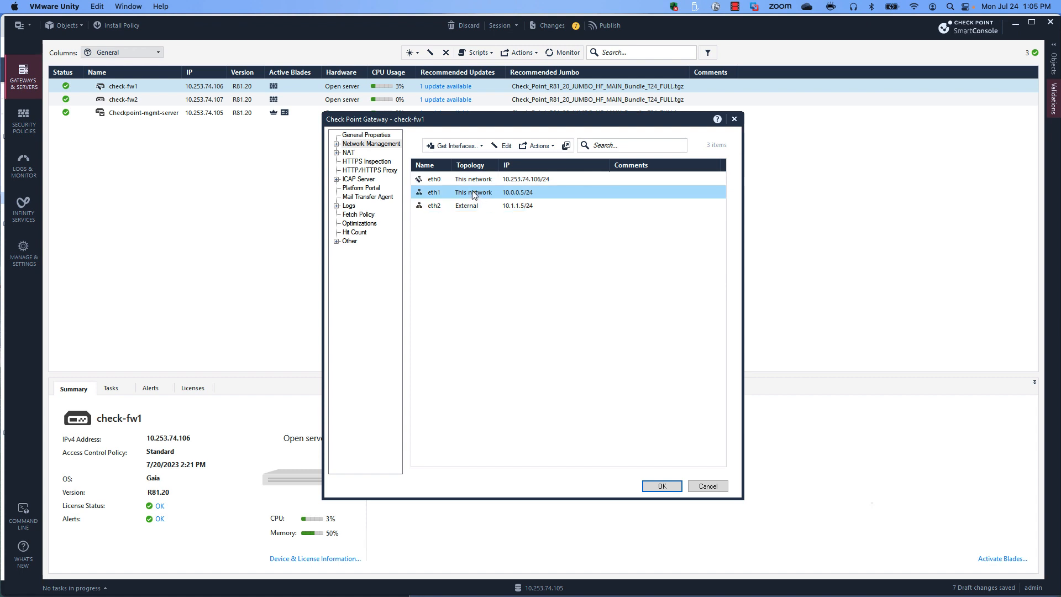
{"action": "double_click", "coordinate": [473, 192]}
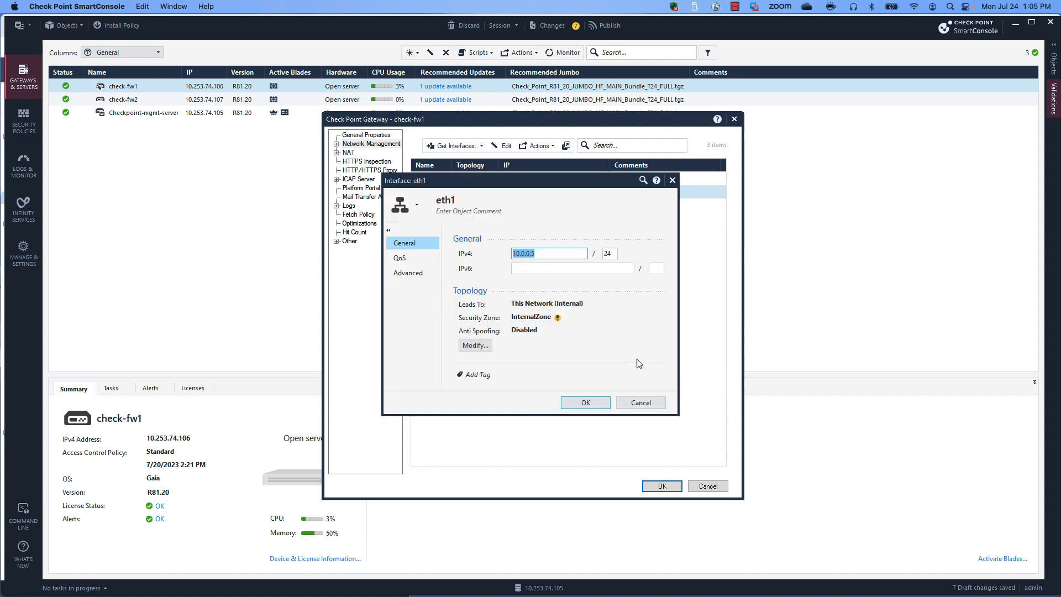
{"action": "left_click", "coordinate": [471, 346]}
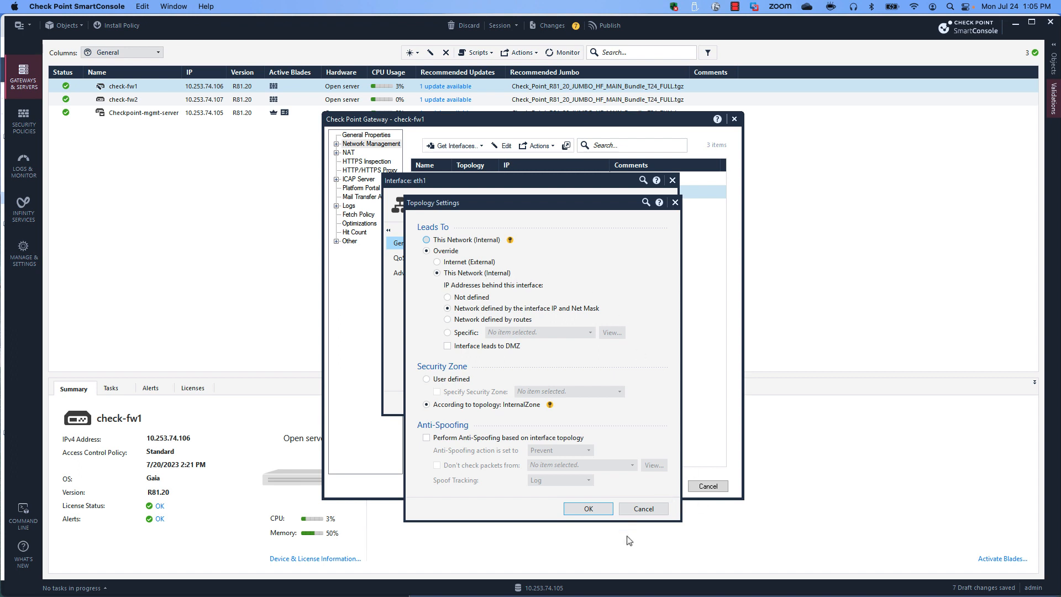
{"action": "left_click", "coordinate": [643, 509]}
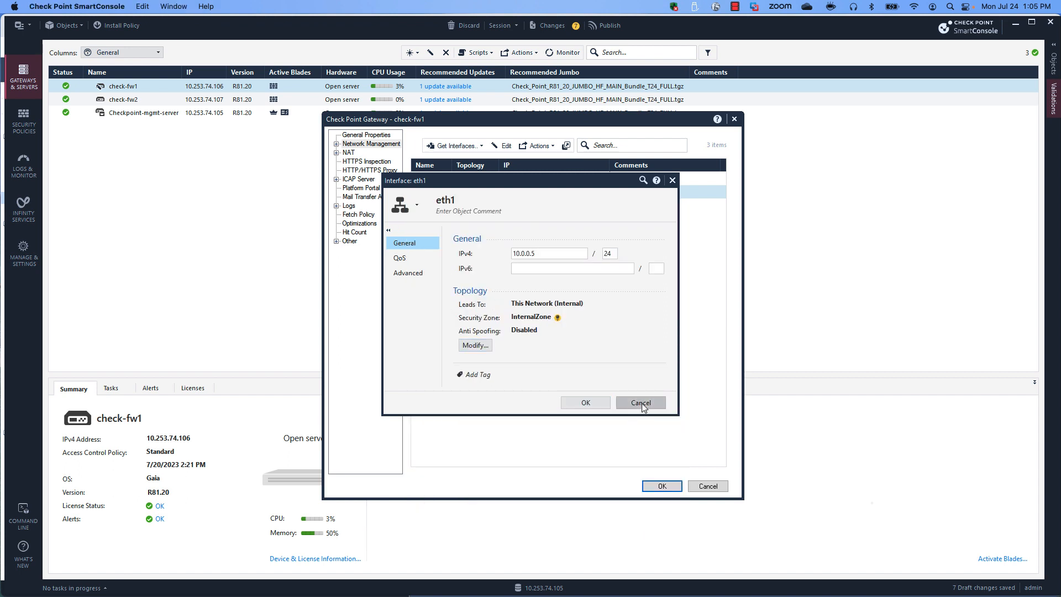
{"action": "left_click", "coordinate": [641, 404]}
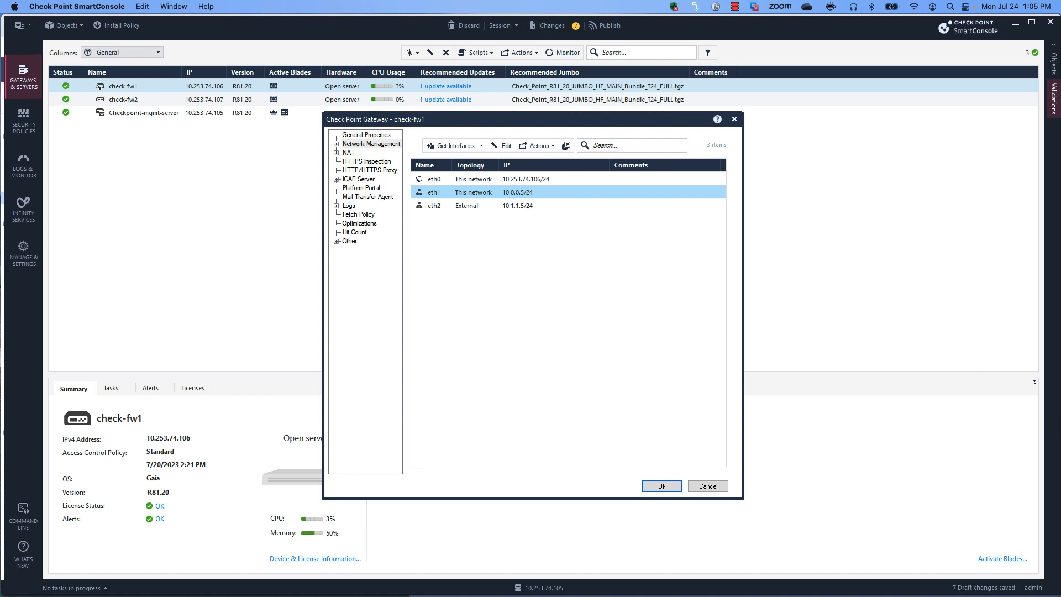
Examine the eth2 interface's topology and anti-spoofing settings, and close the check-fw1 gateway properties without saving
{"action": "left_click", "coordinate": [467, 206]}
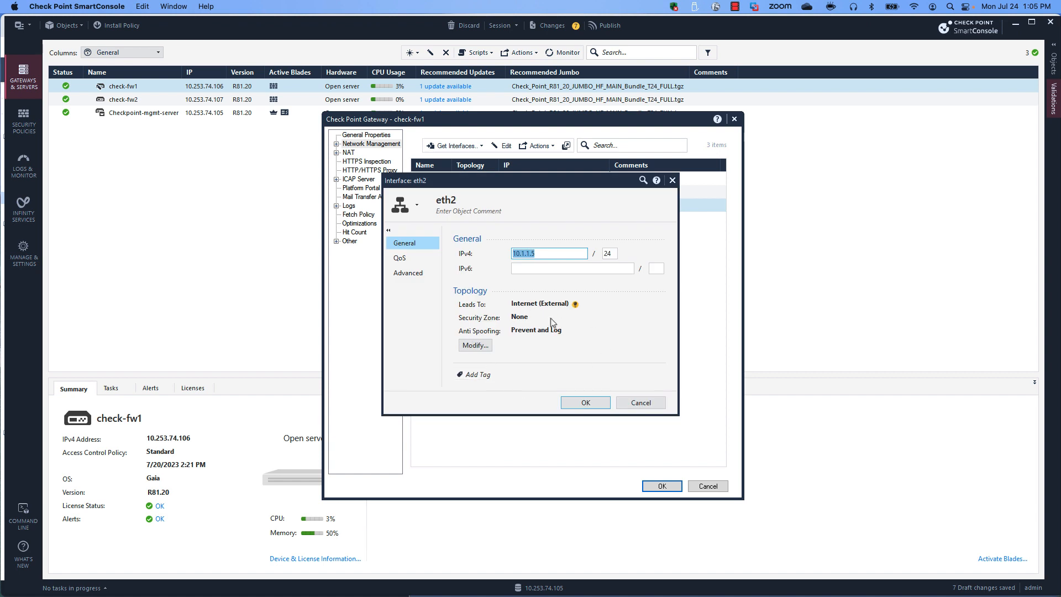
{"action": "left_click", "coordinate": [473, 345]}
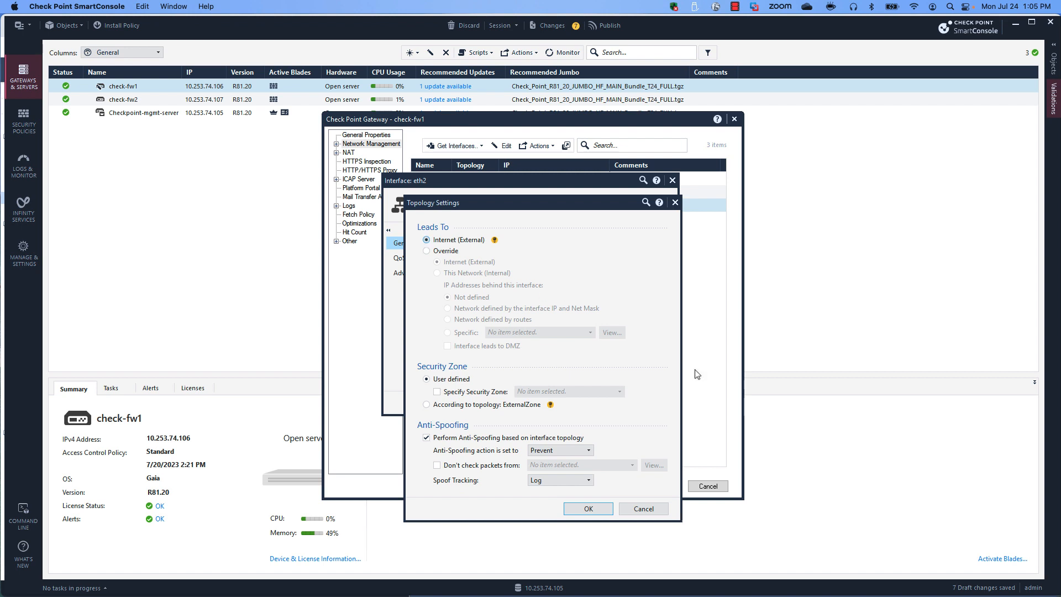
{"action": "left_click", "coordinate": [645, 509]}
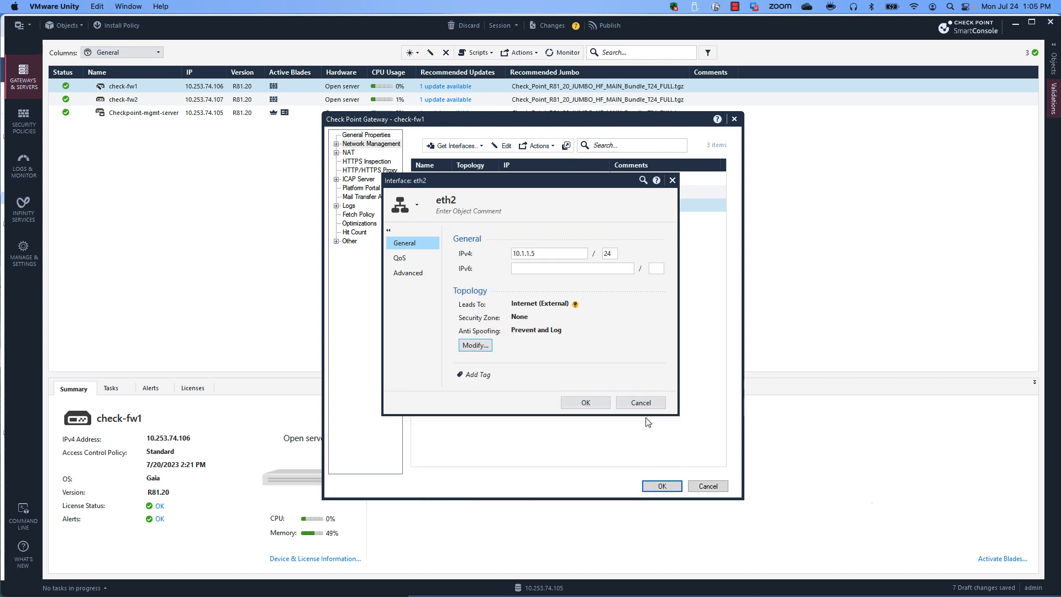
{"action": "left_click", "coordinate": [647, 401]}
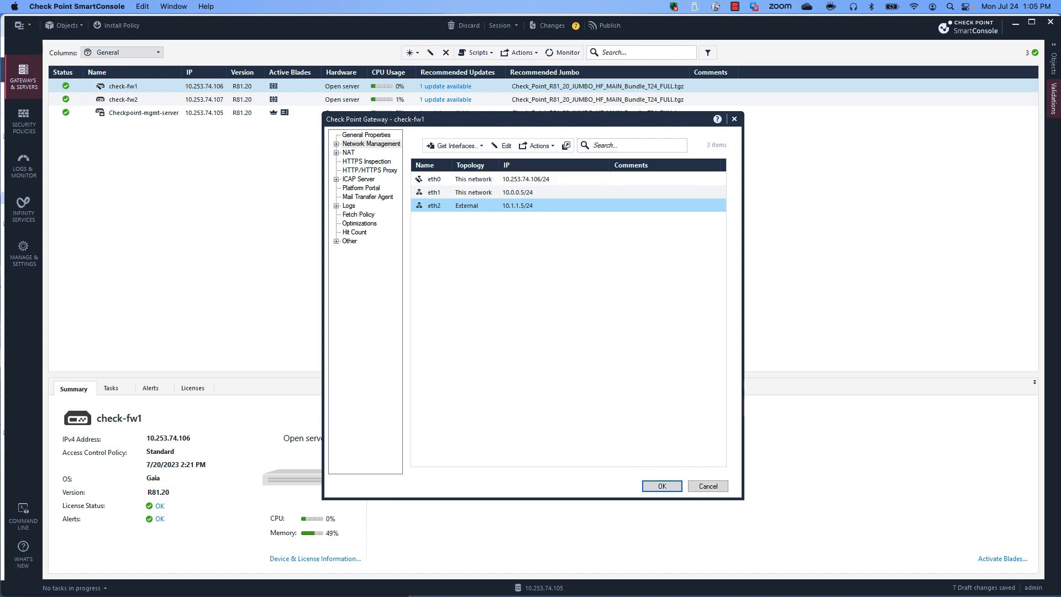
{"action": "left_click", "coordinate": [708, 486]}
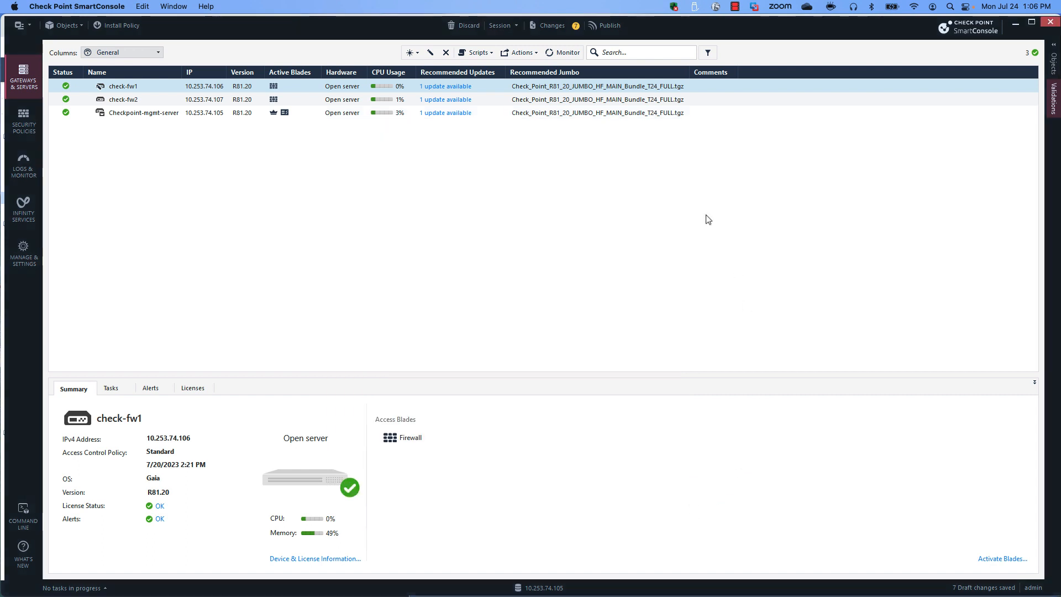
Publish the session's draft changes, keeping the proposed session name
{"action": "left_click", "coordinate": [609, 26]}
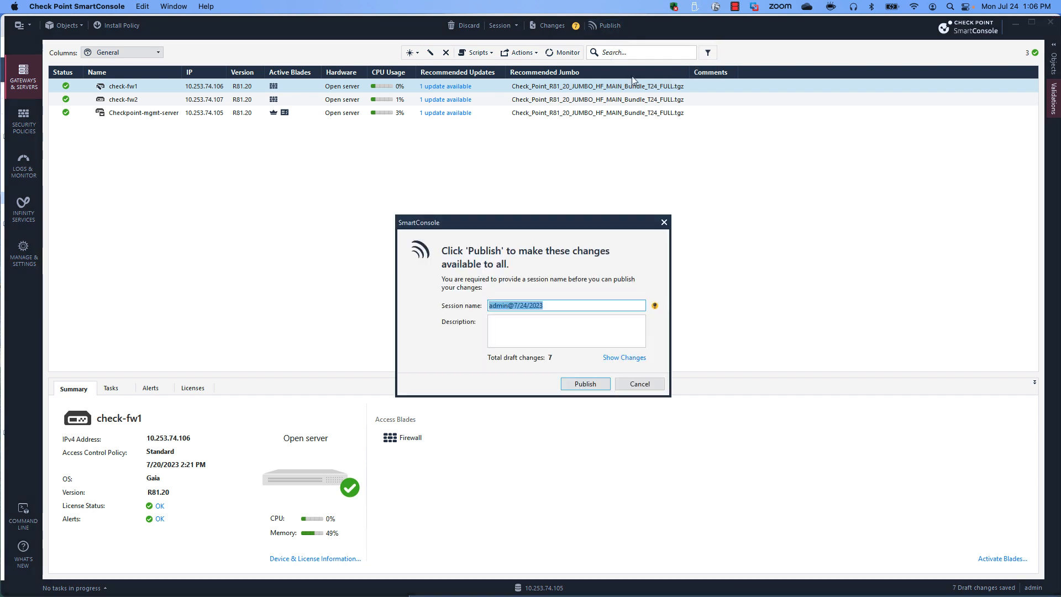
{"action": "left_click", "coordinate": [585, 379]}
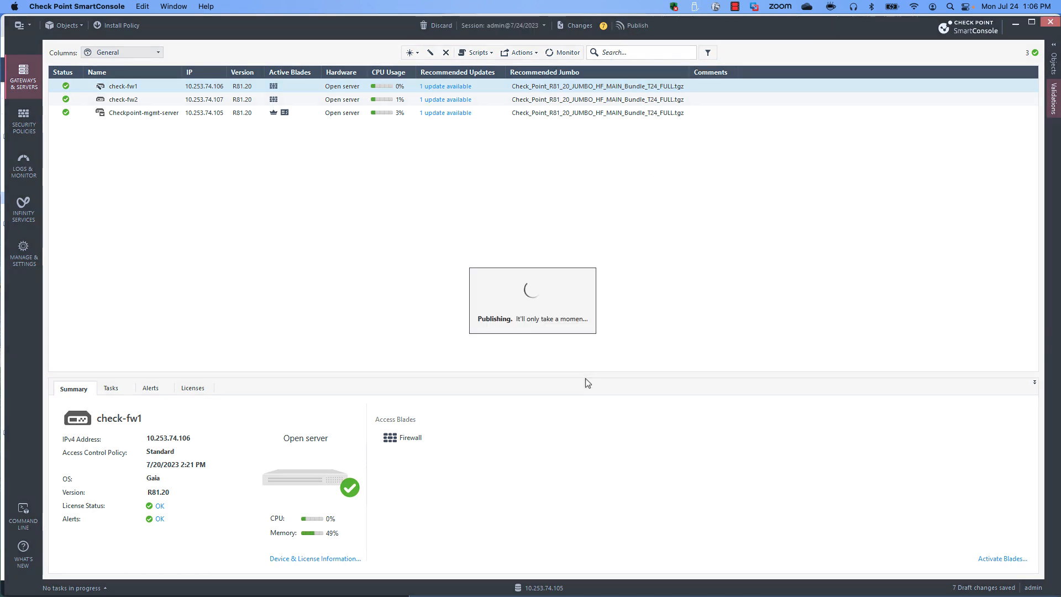
Examine the Standard policy's Cleanup rule with its action options, view the NAT rules, and return to the gateways list without editing
{"action": "left_click", "coordinate": [24, 119]}
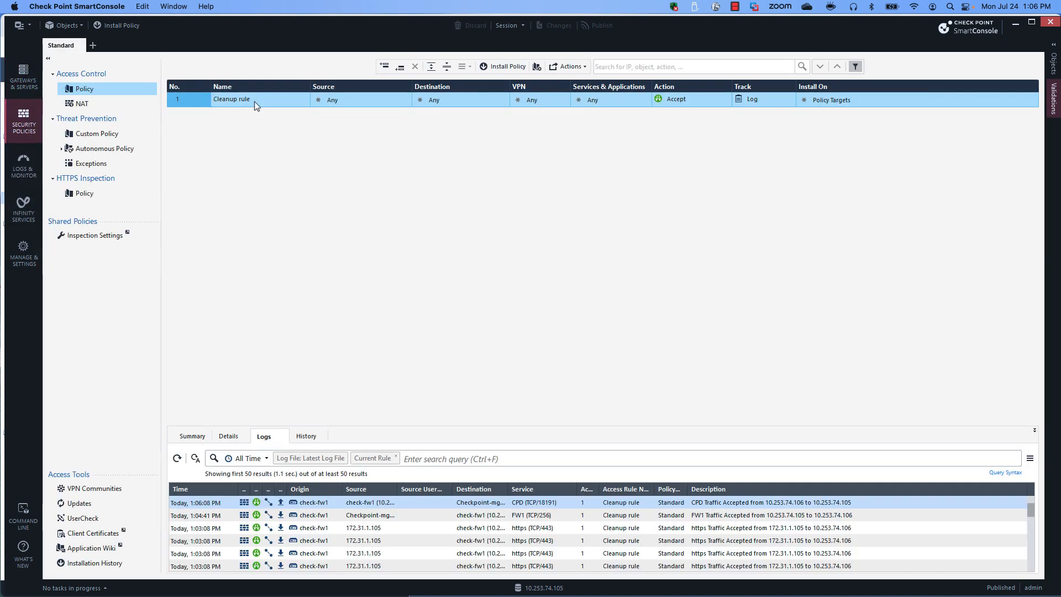
{"action": "left_click", "coordinate": [726, 99]}
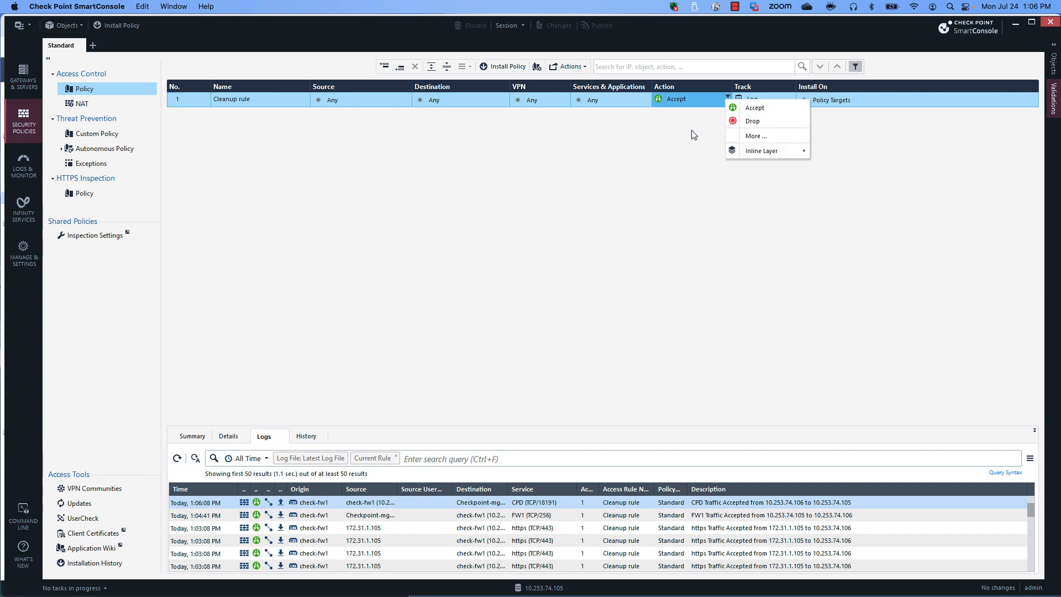
{"action": "left_click", "coordinate": [694, 144]}
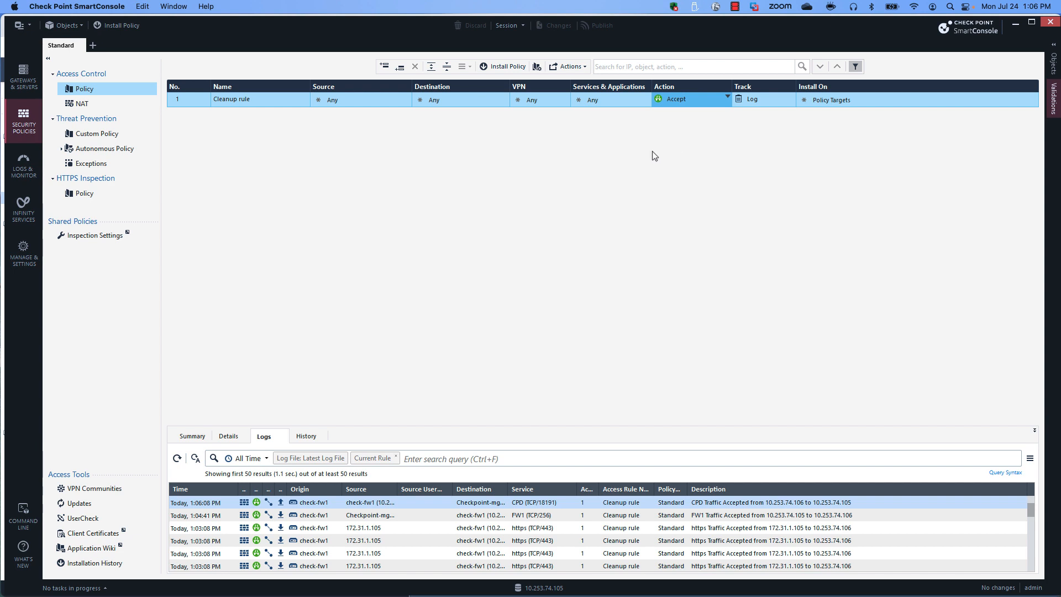
{"action": "left_click", "coordinate": [82, 105]}
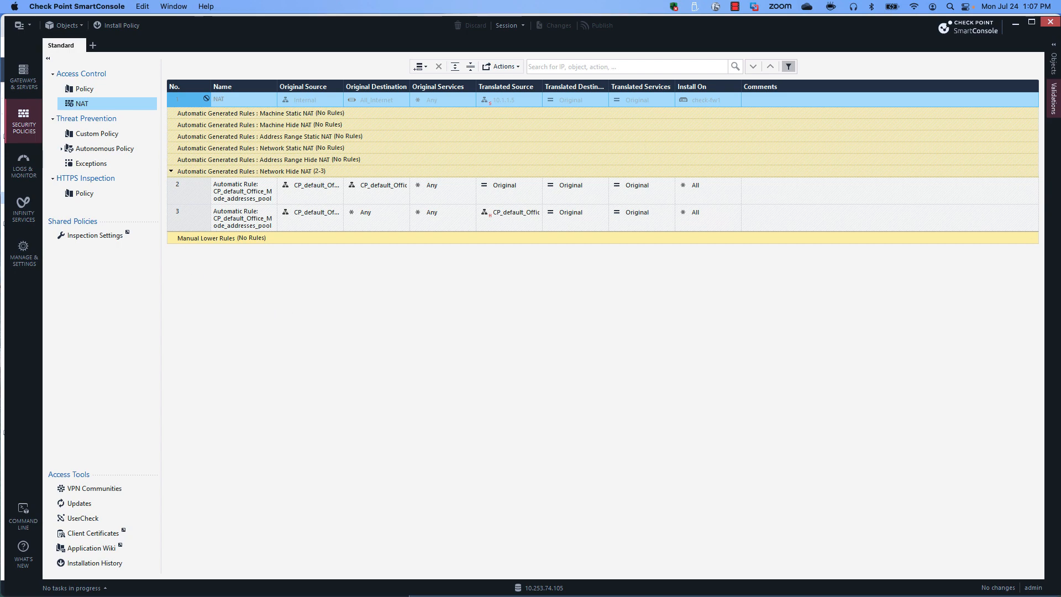
{"action": "left_click", "coordinate": [76, 89]}
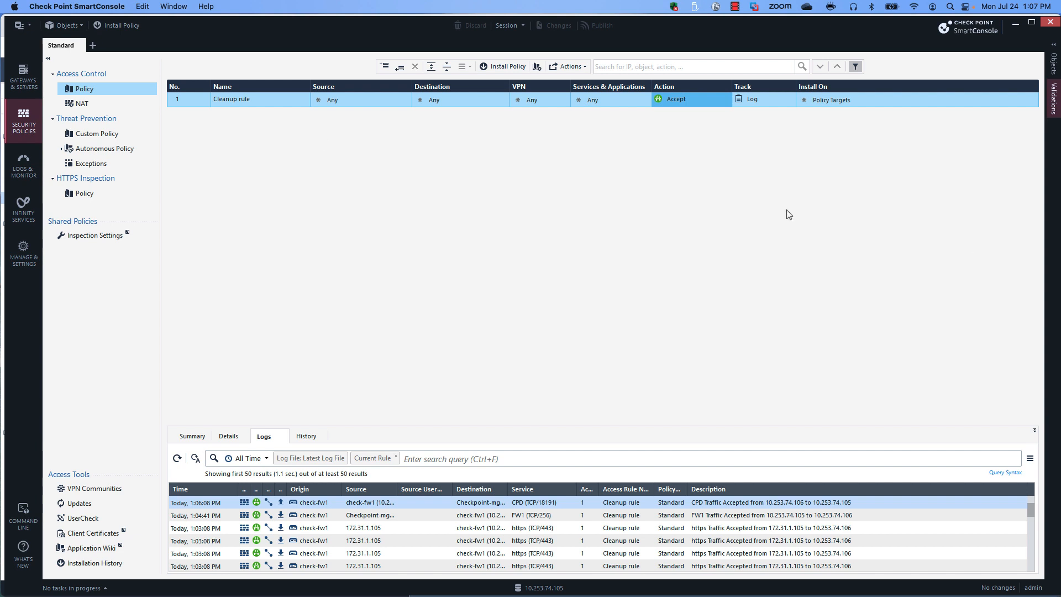
{"action": "left_click", "coordinate": [26, 79]}
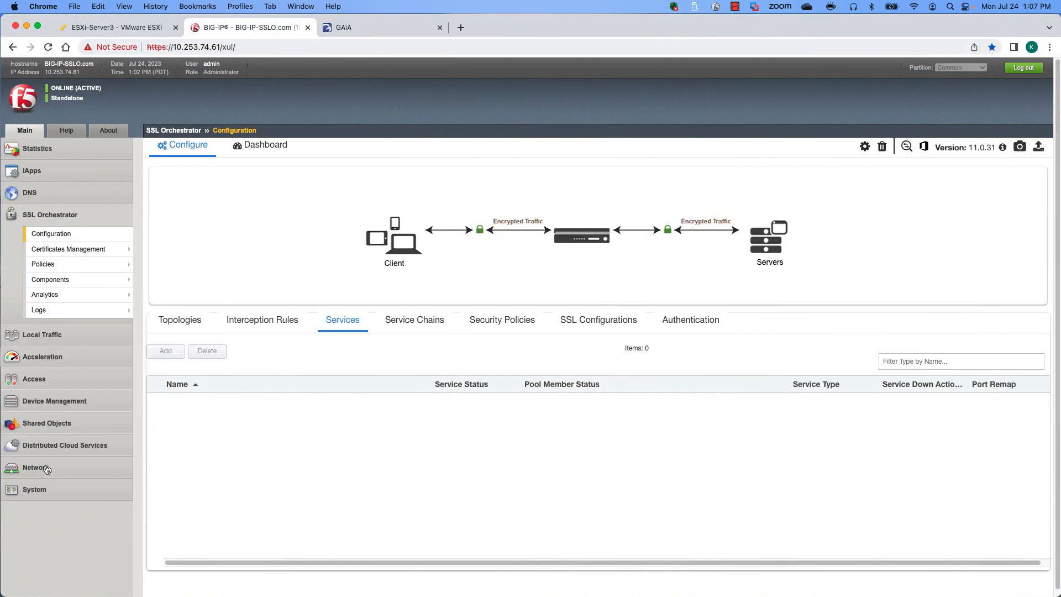
In the BIG-IP web interface, review the network's VLAN list and self IP list
{"action": "left_click", "coordinate": [35, 468]}
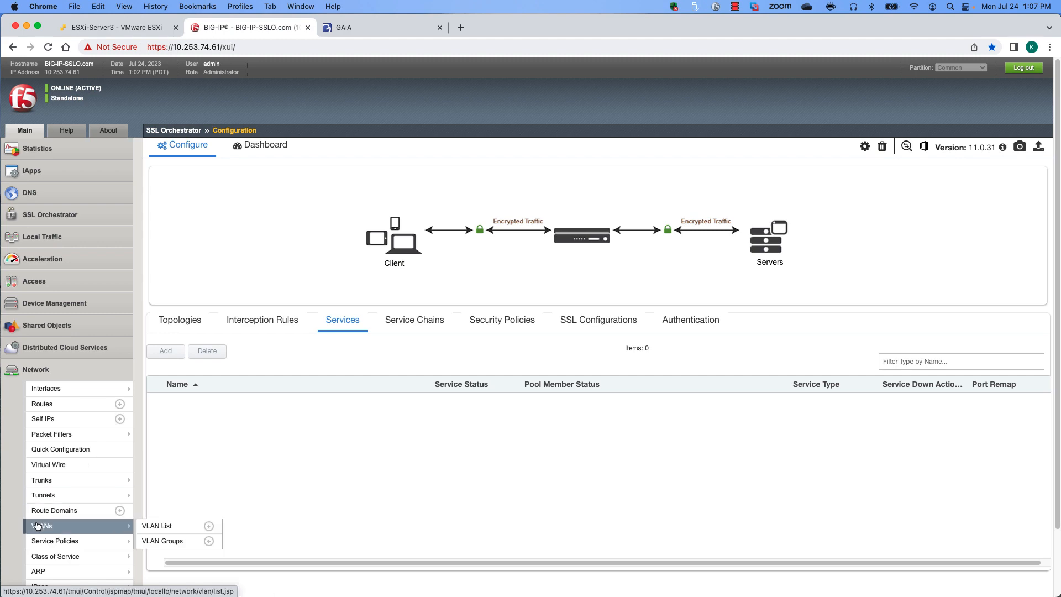
{"action": "left_click", "coordinate": [48, 523]}
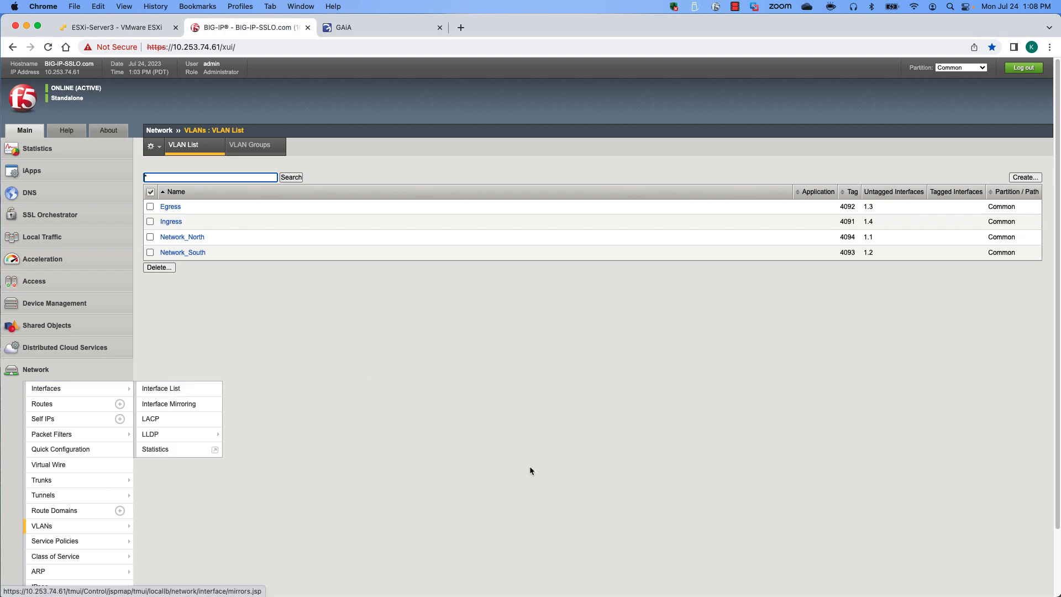
{"action": "scroll", "coordinate": [53, 343], "scroll_direction": "down", "scroll_amount": 3}
{"action": "left_click", "coordinate": [53, 343]}
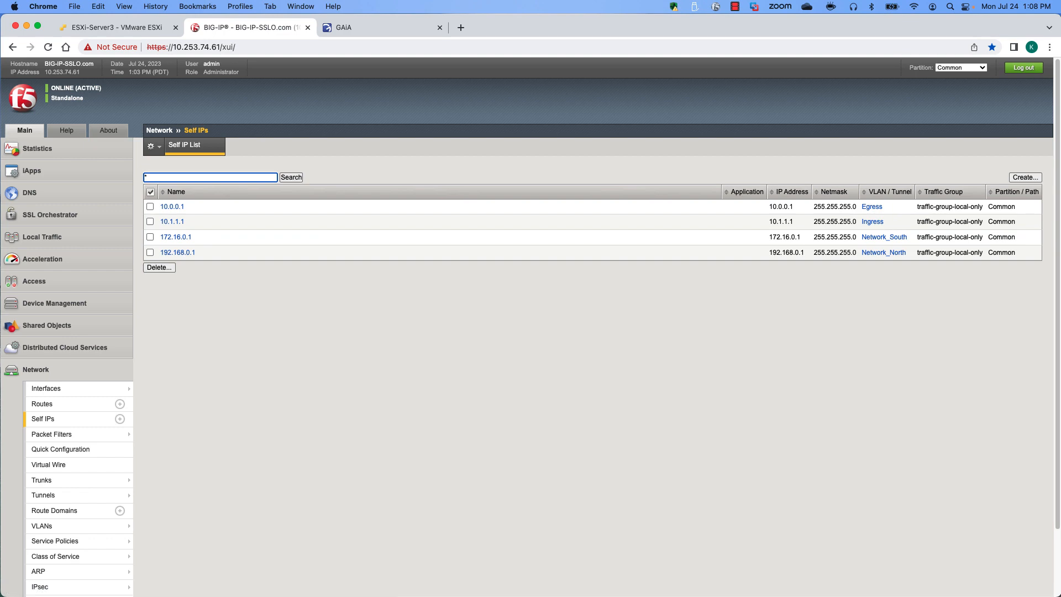
Return to the SSL Orchestrator configuration and add a new service based on the inline HTTP template Generic HTTP Service
{"action": "left_click", "coordinate": [36, 212]}
{"action": "left_click", "coordinate": [47, 234]}
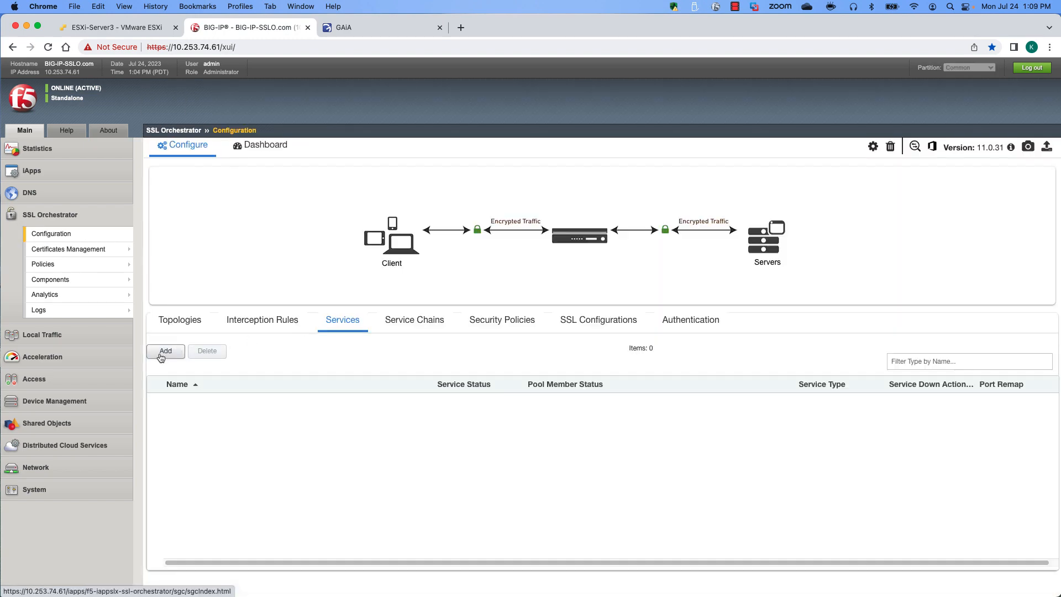
{"action": "left_click", "coordinate": [158, 359]}
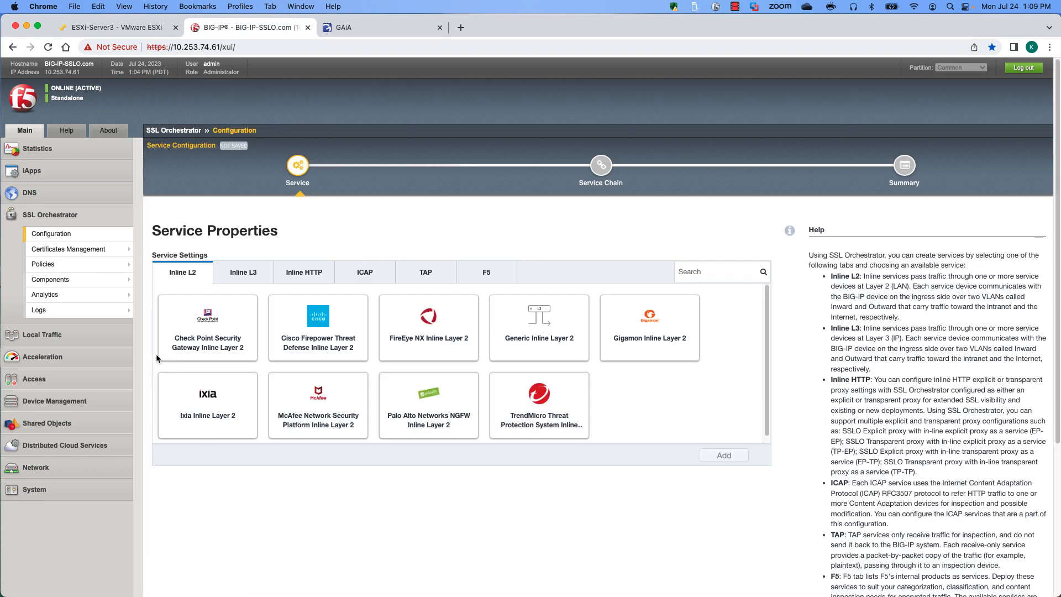
{"action": "left_click", "coordinate": [306, 266]}
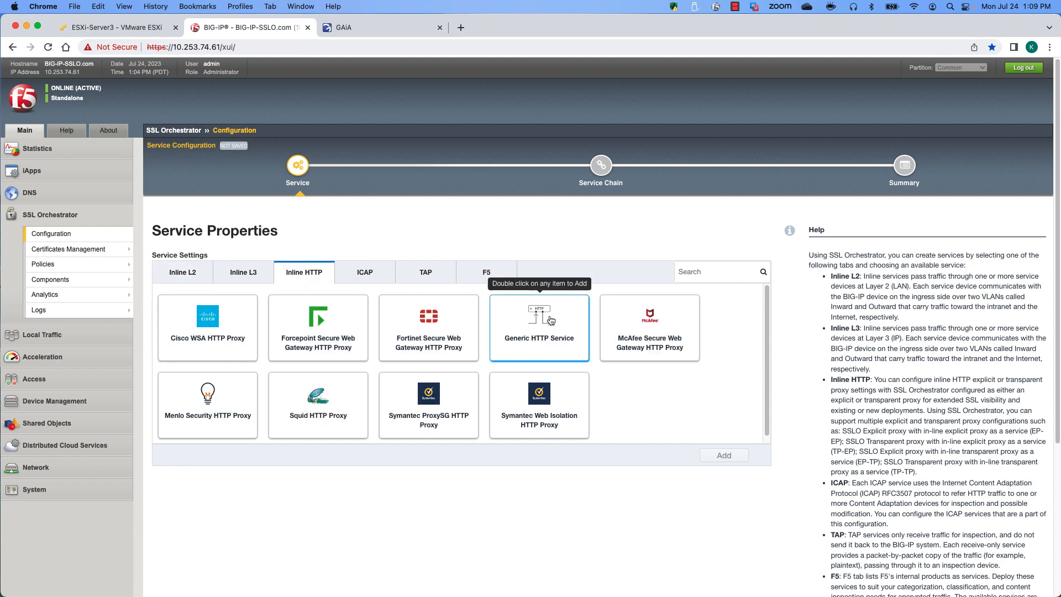
{"action": "double_click", "coordinate": [560, 333]}
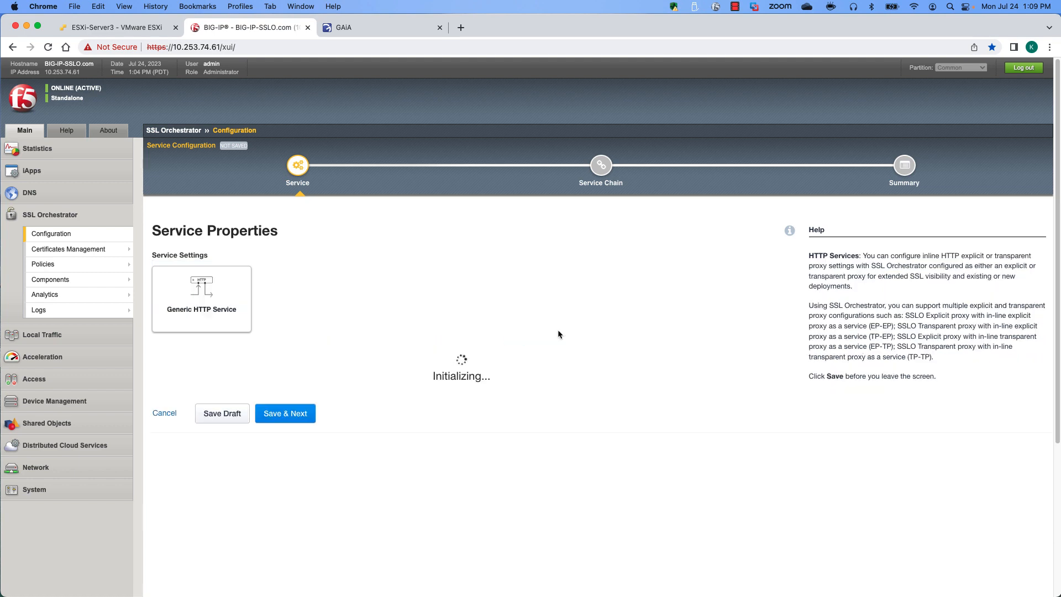
Name the new HTTP service CheckPoint after the ssloS_ prefix
{"action": "left_click_drag", "start_coordinate": [236, 363], "coordinate": [178, 364]}
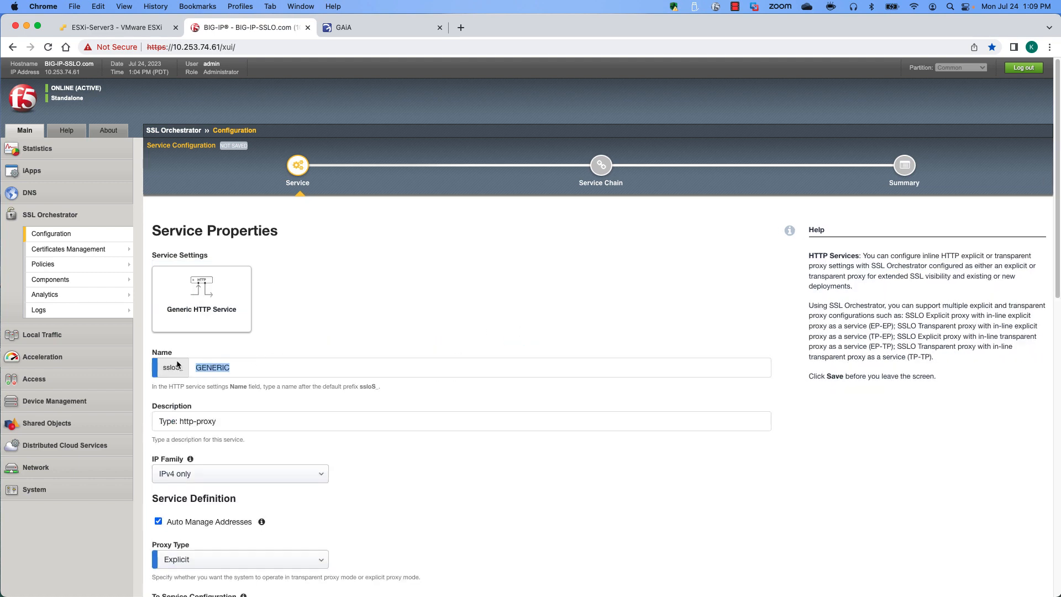
{"action": "type", "text": "Chec"}
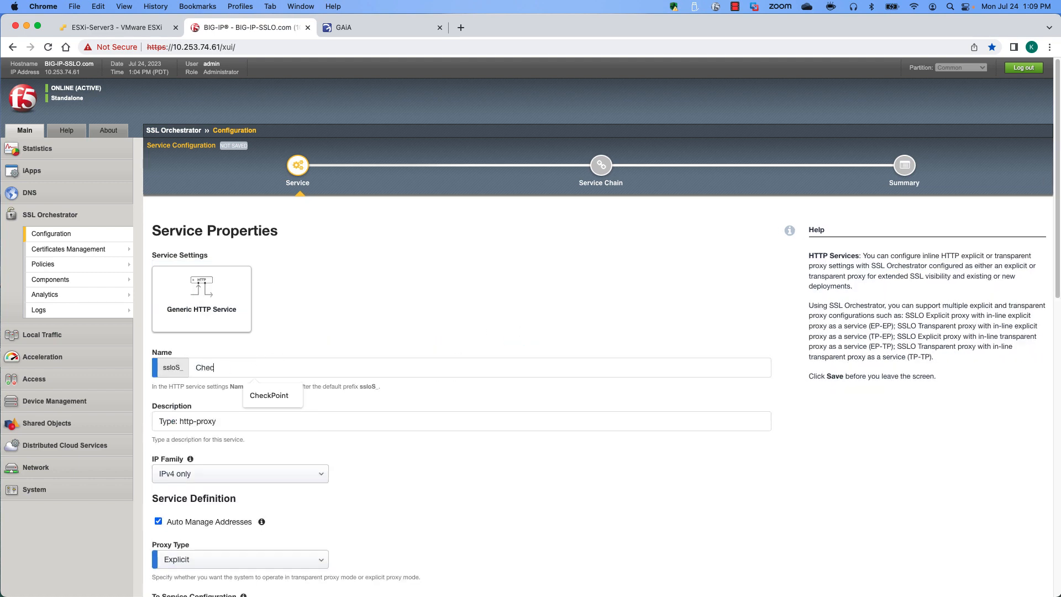
{"action": "left_click", "coordinate": [269, 395]}
Disable Auto Manage Addresses in the service definition and set the proxy type to Transparent
{"action": "scroll", "coordinate": [460, 466], "scroll_direction": "down", "scroll_amount": 3}
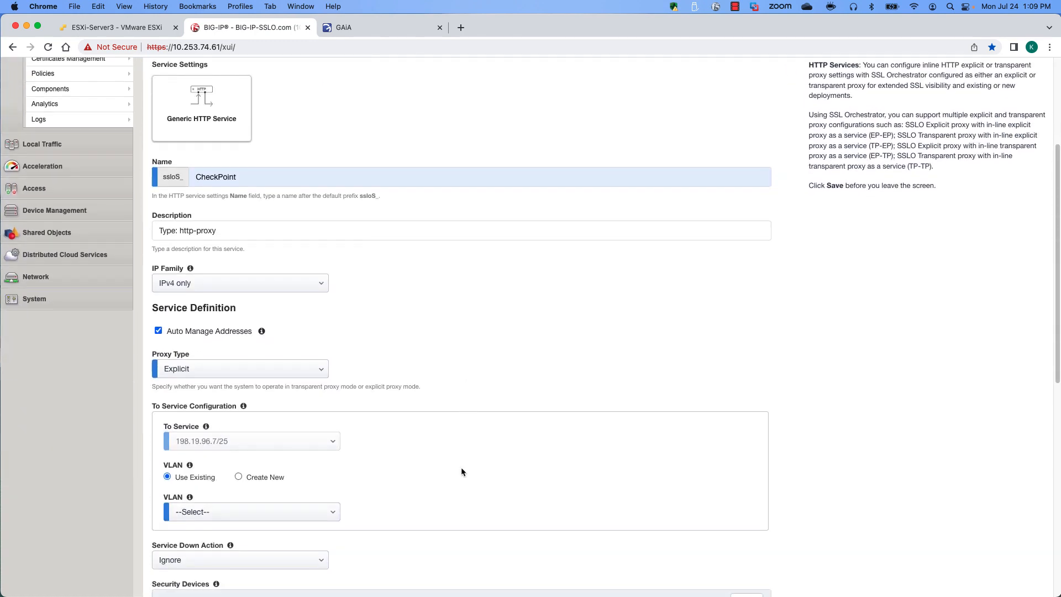
{"action": "left_click", "coordinate": [162, 331]}
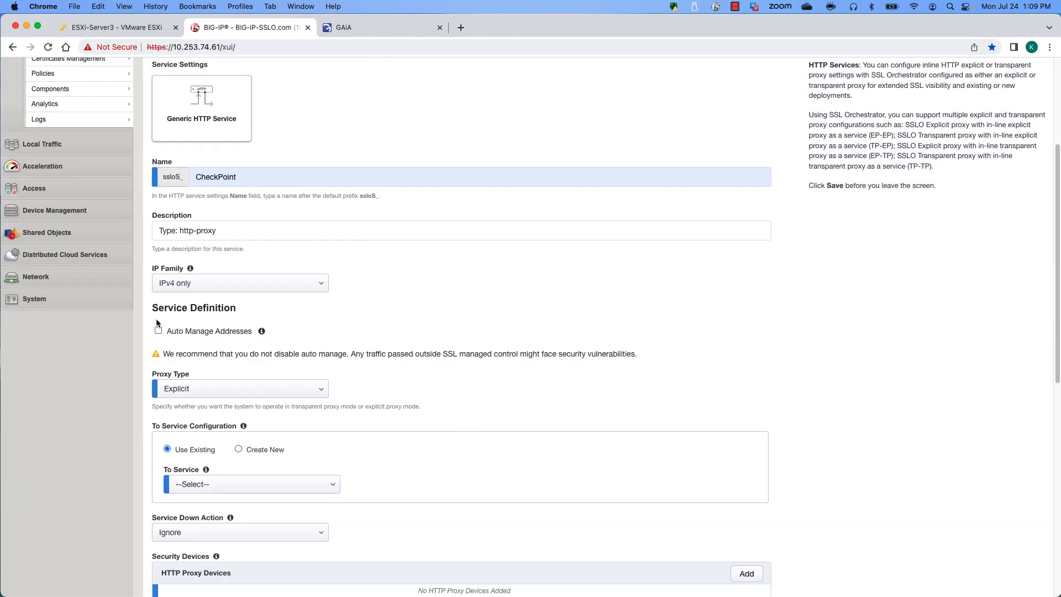
{"action": "left_click", "coordinate": [322, 392]}
{"action": "left_click", "coordinate": [286, 421]}
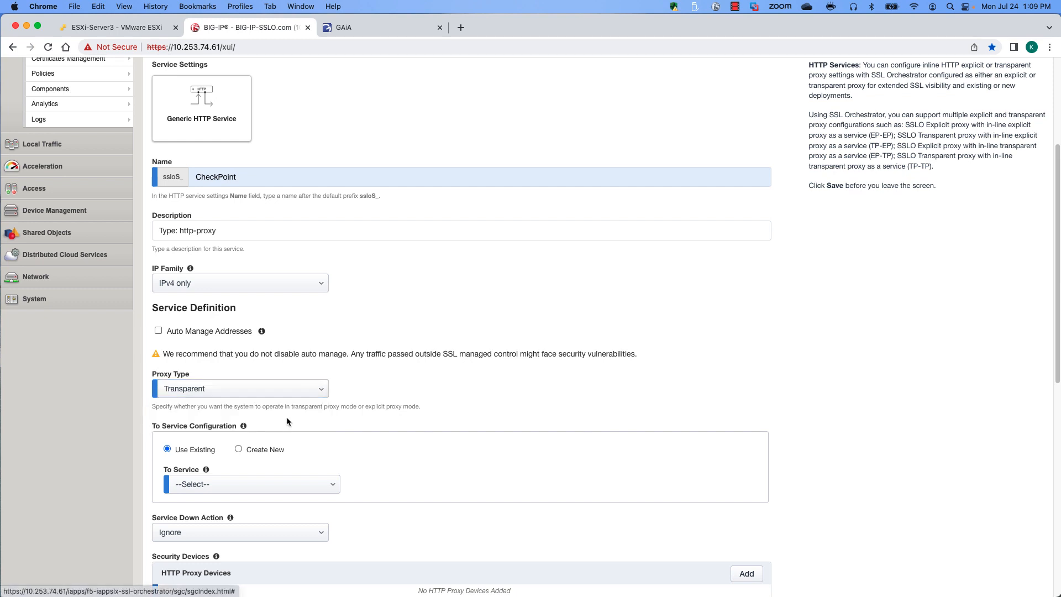
Set the To Service configuration to the existing self IP 10.0.0.1/24
{"action": "scroll", "coordinate": [393, 391], "scroll_direction": "down", "scroll_amount": 4}
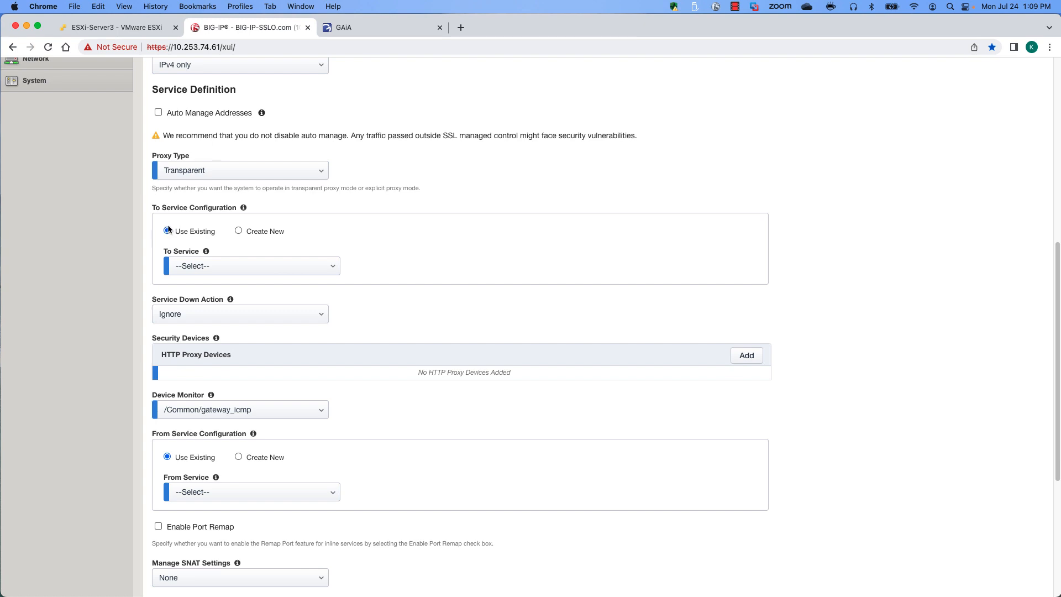
{"action": "left_click", "coordinate": [304, 265]}
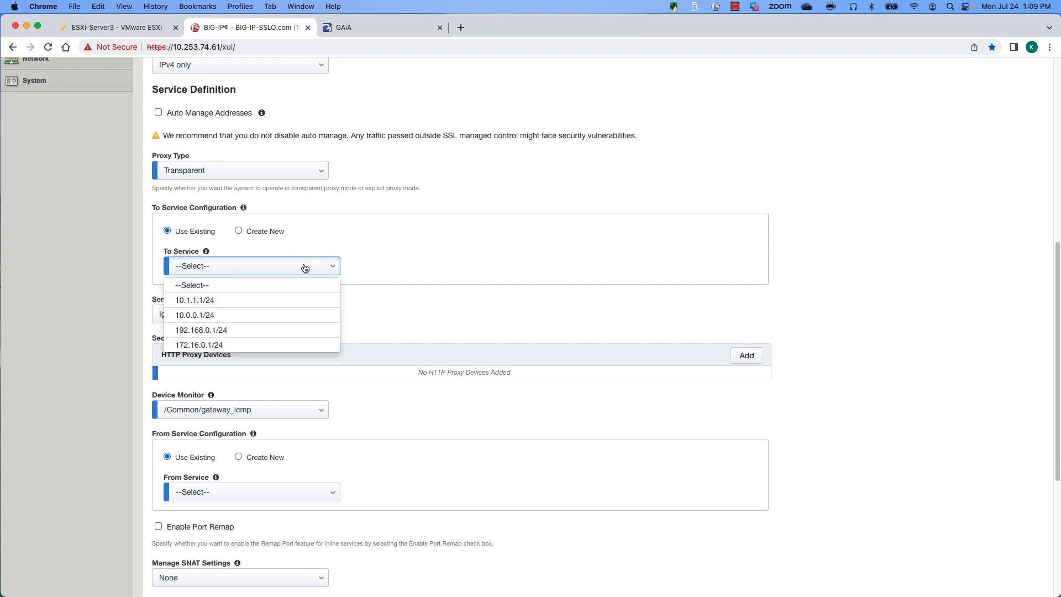
{"action": "left_click", "coordinate": [208, 316]}
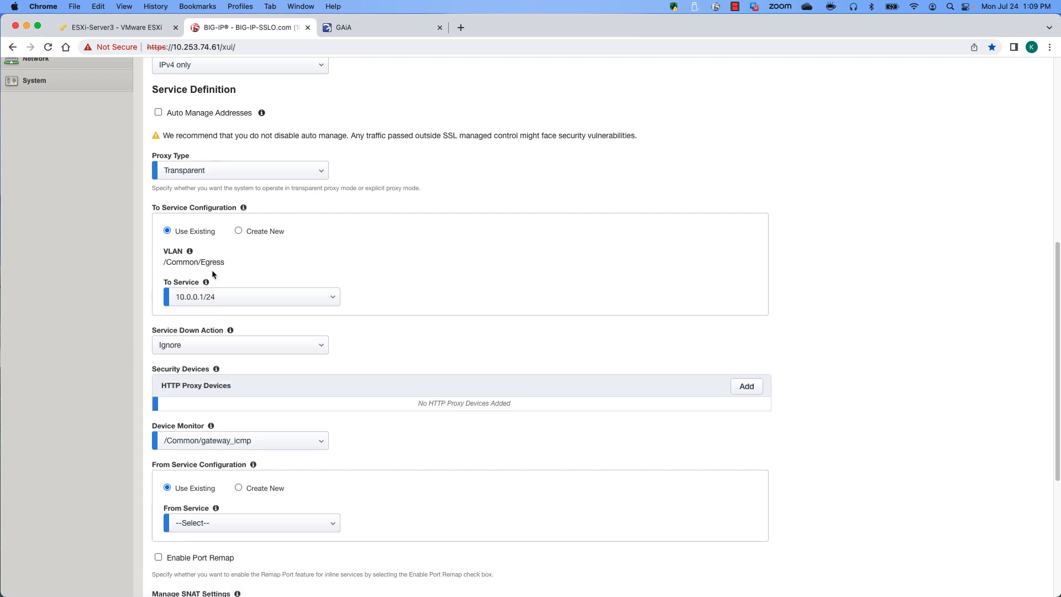
Add an HTTP proxy security device with IP address 10.0.0.5
{"action": "scroll", "coordinate": [331, 300], "scroll_direction": "down", "scroll_amount": 2}
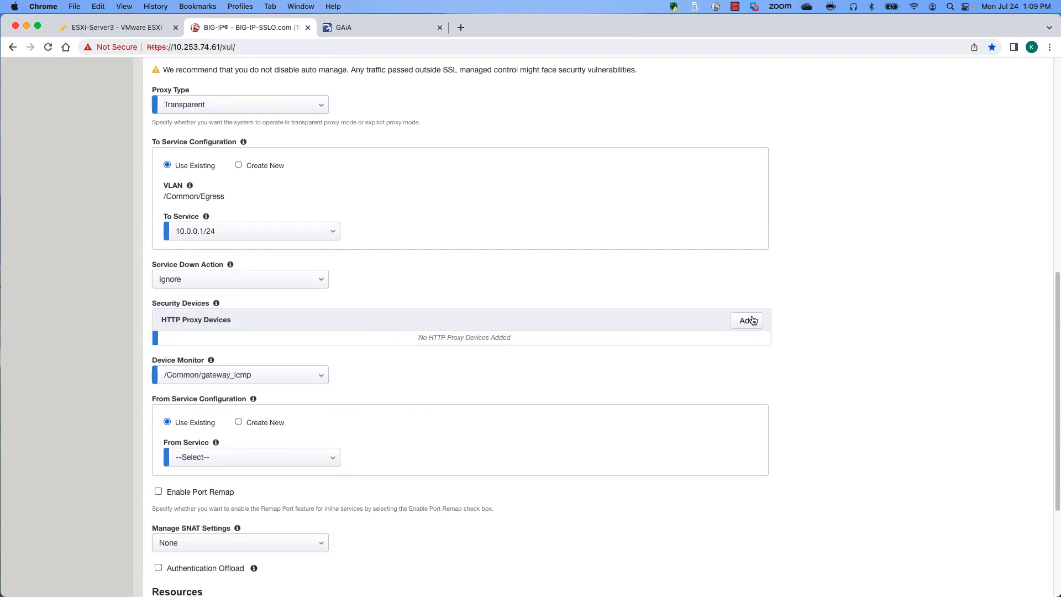
{"action": "left_click", "coordinate": [748, 320]}
{"action": "left_click", "coordinate": [325, 365]}
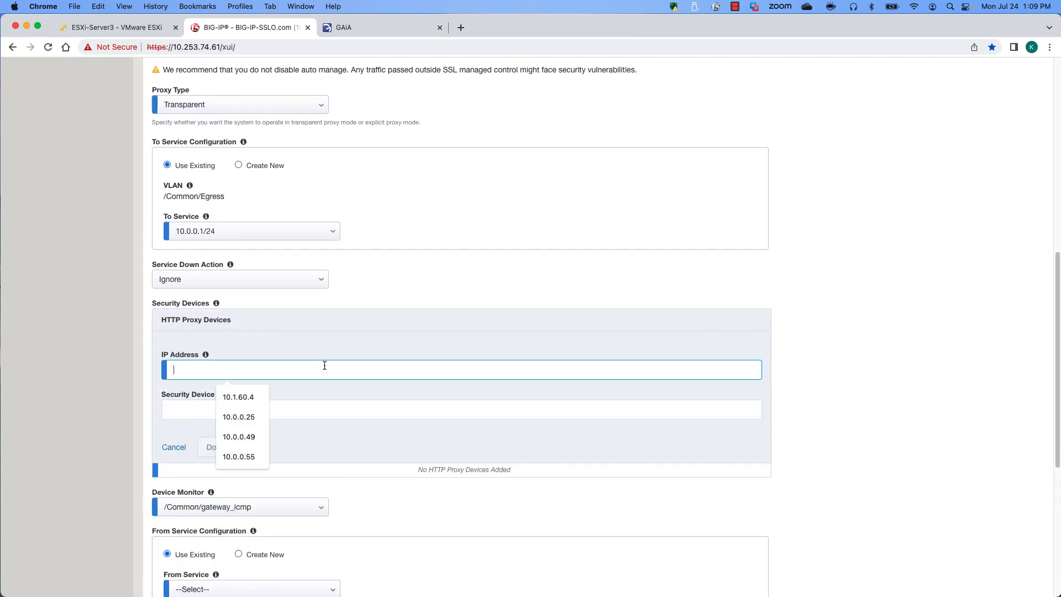
{"action": "type", "text": "10."}
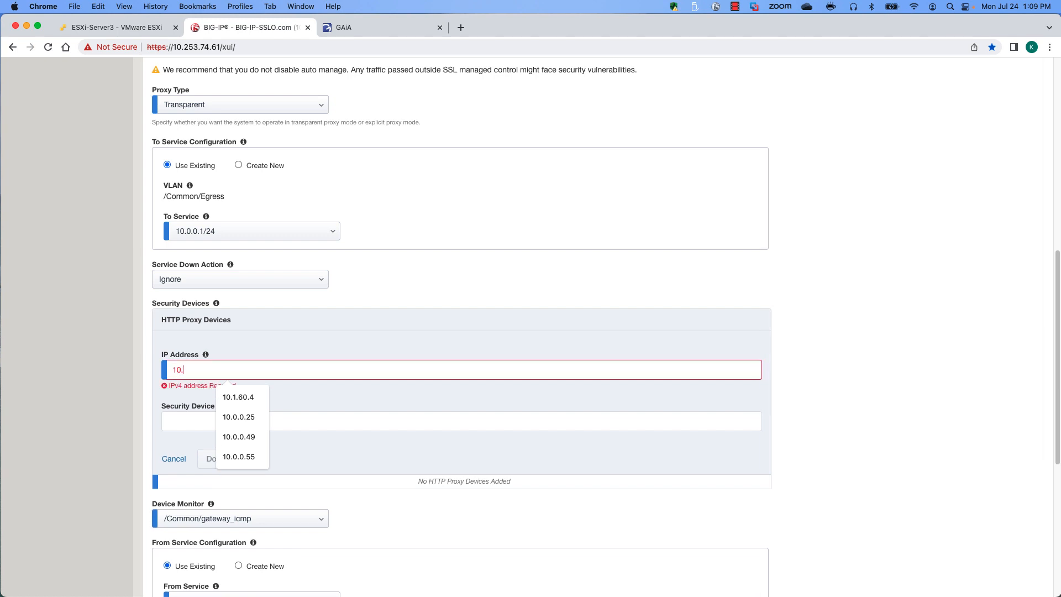
{"action": "type", "text": "0."}
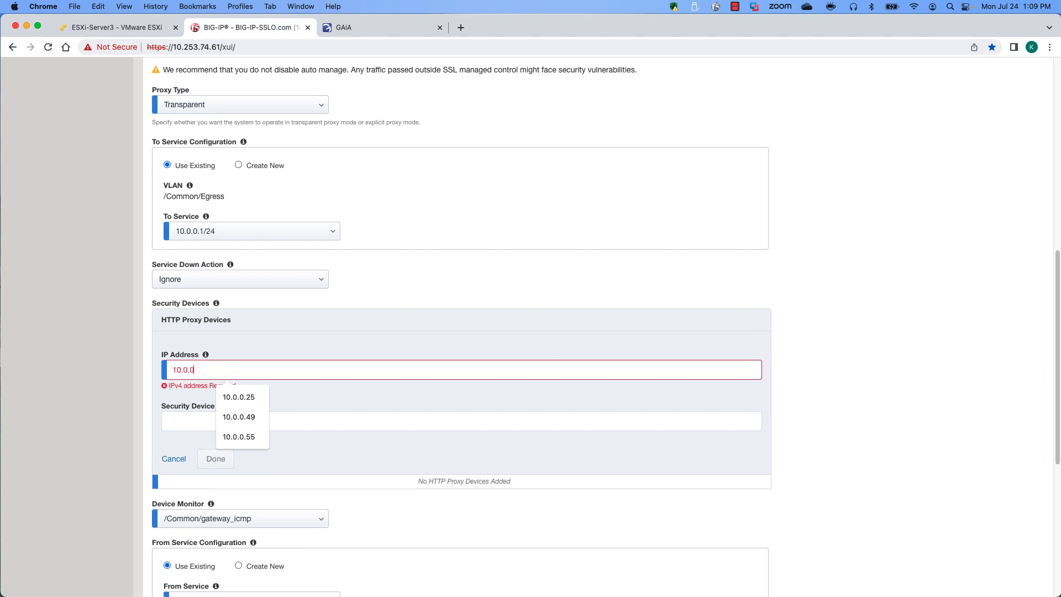
{"action": "type", "text": "0.5"}
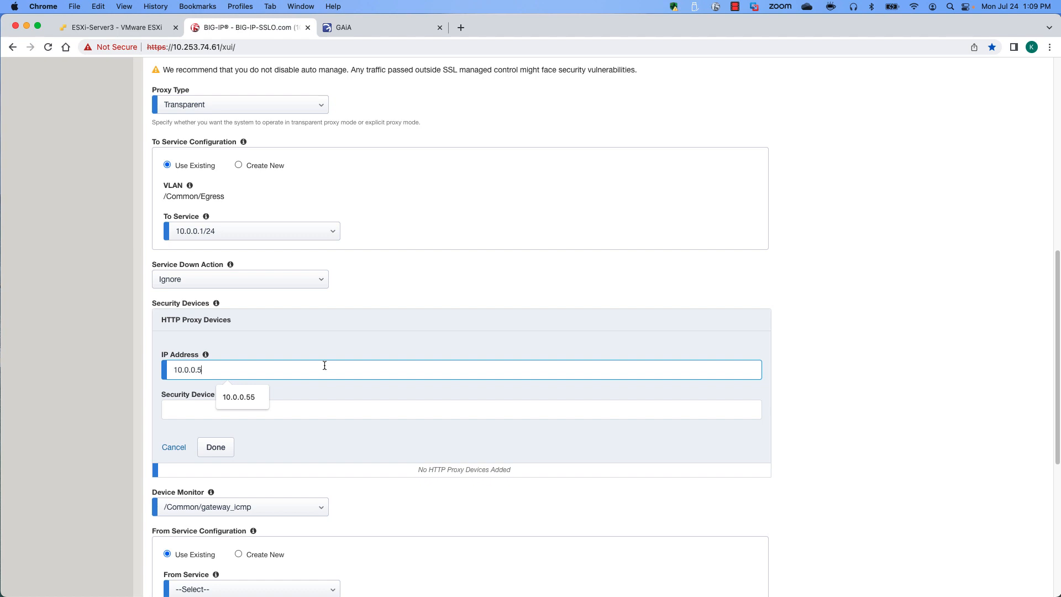
{"action": "left_click", "coordinate": [216, 446]}
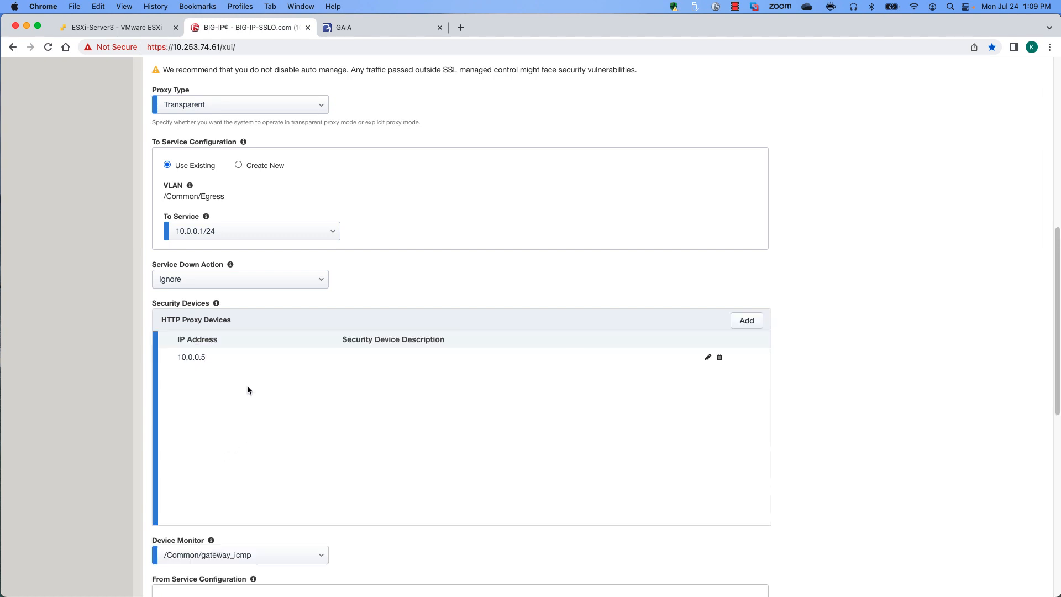
Set the From Service configuration to the existing self IP 10.1.1.1/24
{"action": "scroll", "coordinate": [247, 387], "scroll_direction": "down", "scroll_amount": 5}
{"action": "scroll", "coordinate": [247, 390], "scroll_direction": "down", "scroll_amount": 1}
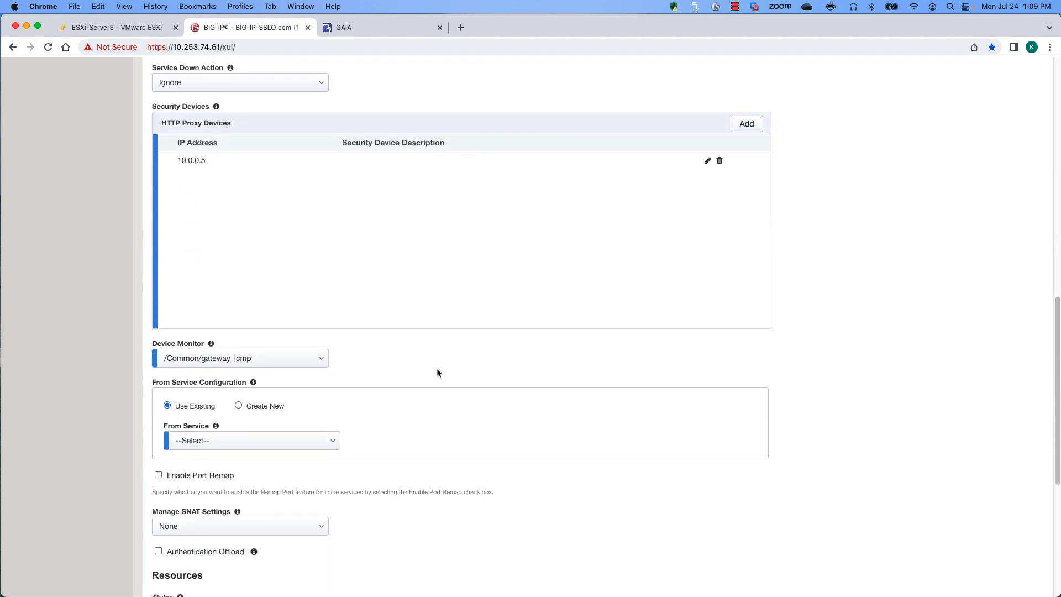
{"action": "left_click", "coordinate": [209, 439]}
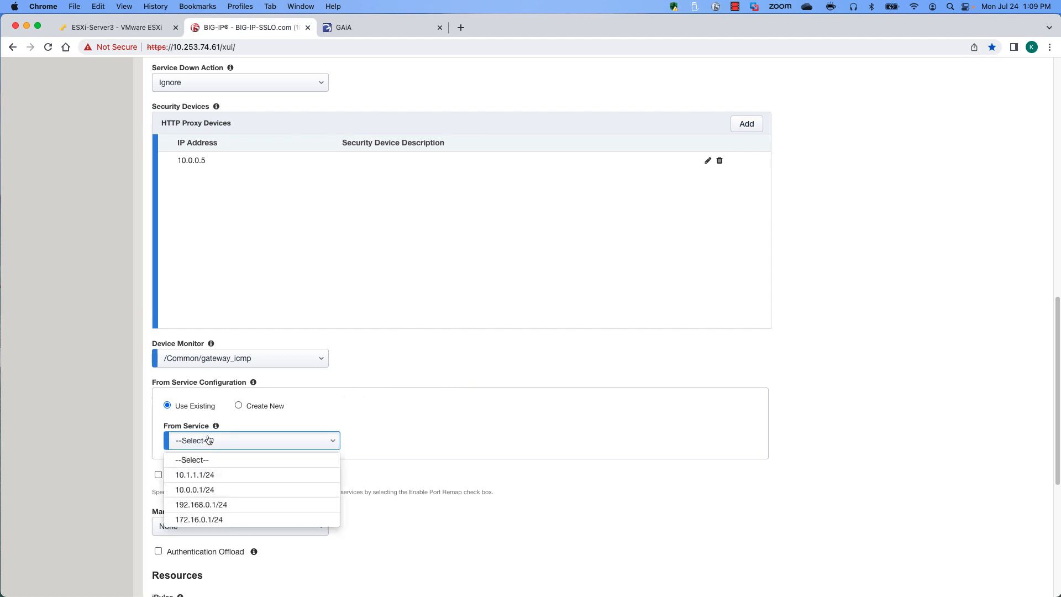
{"action": "left_click", "coordinate": [197, 475]}
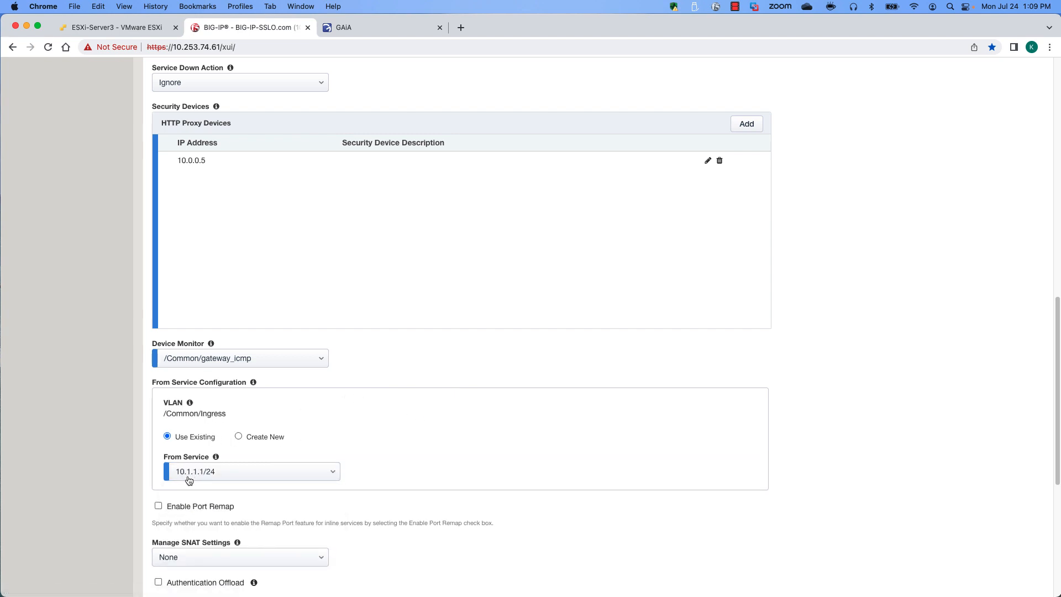
Enable port remap for the CheckPoint service, keeping the default remap port 80
{"action": "scroll", "coordinate": [444, 429], "scroll_direction": "down", "scroll_amount": 3}
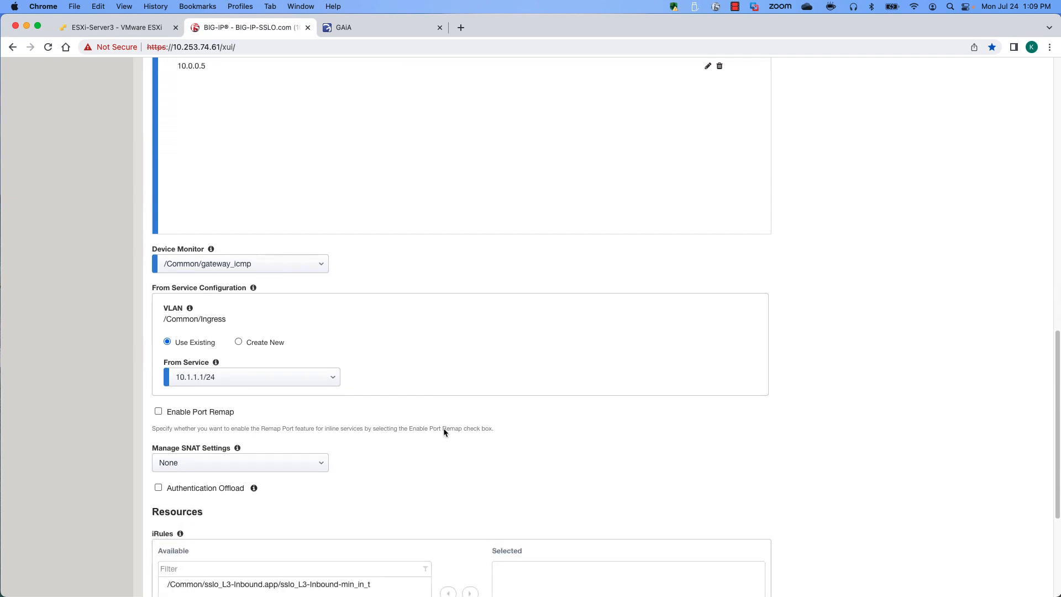
{"action": "left_click", "coordinate": [158, 343]}
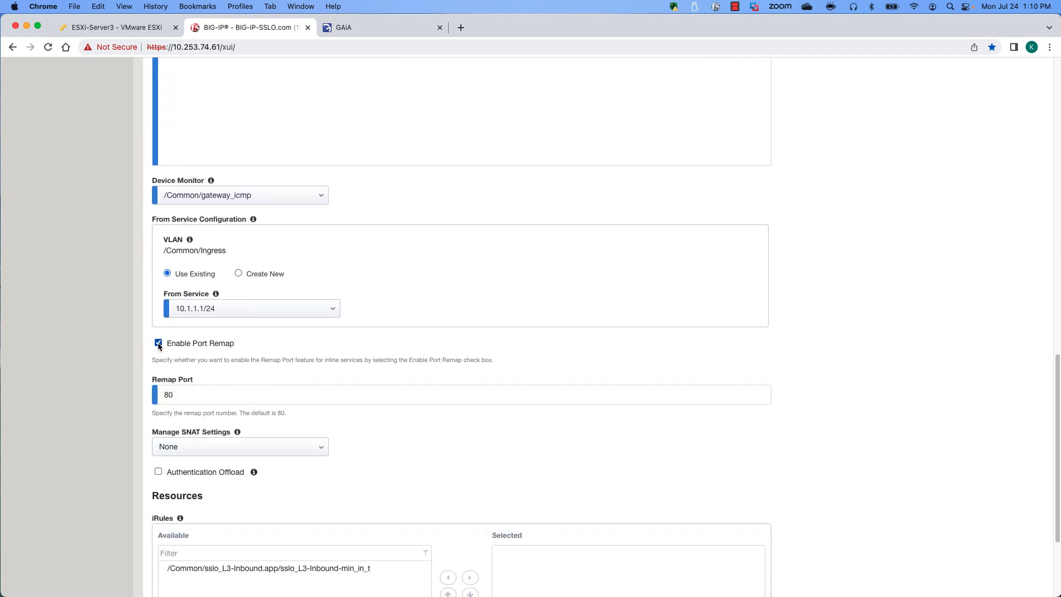
{"action": "scroll", "coordinate": [425, 449], "scroll_direction": "down", "scroll_amount": 2}
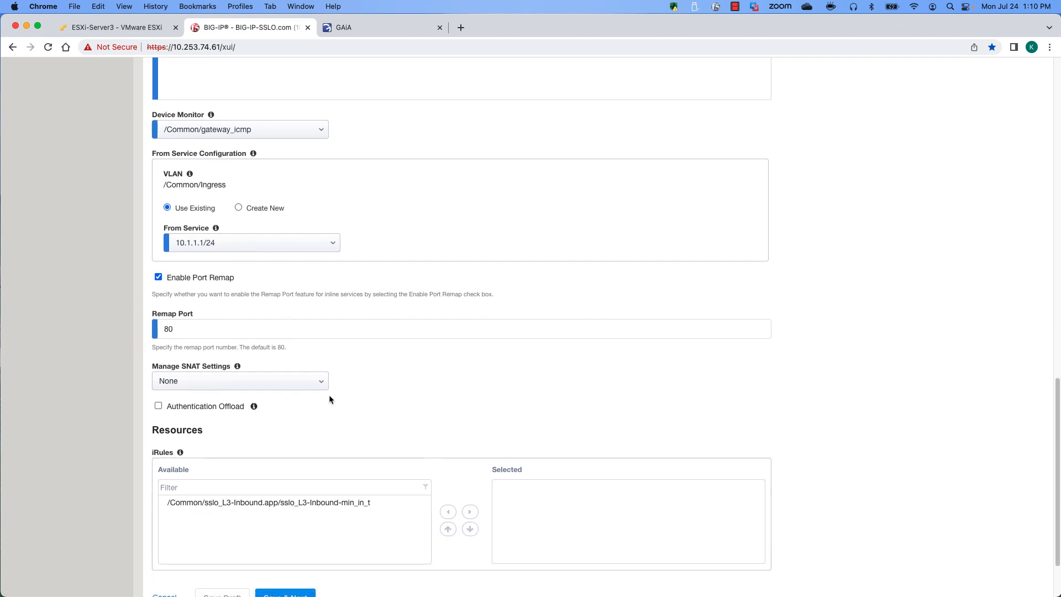
Set the CheckPoint service's SNAT setting to Auto Map and save the service to proceed to the service chain
{"action": "left_click", "coordinate": [292, 381]}
{"action": "left_click", "coordinate": [235, 414]}
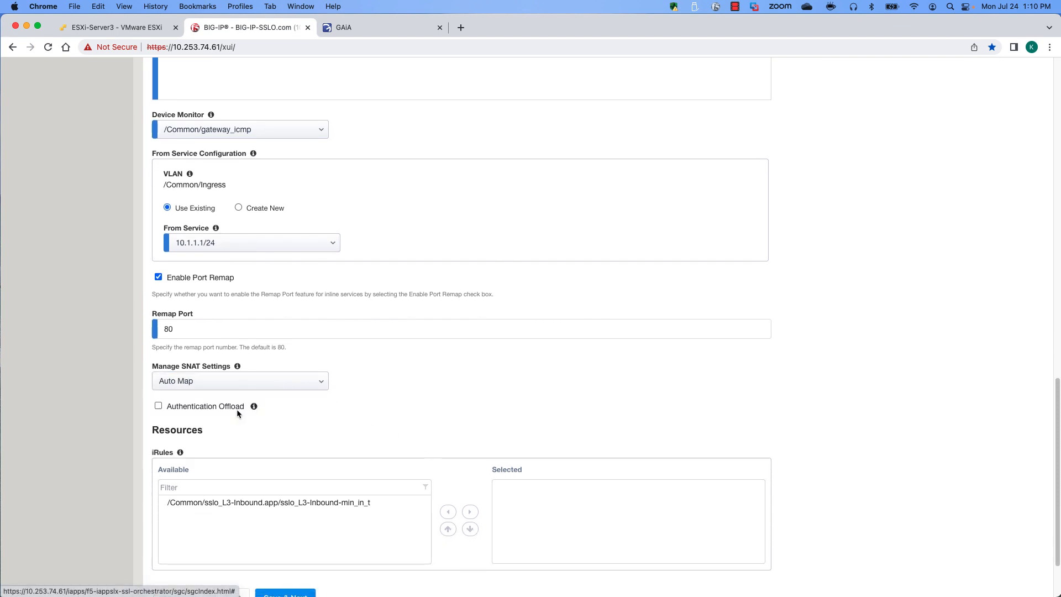
{"action": "scroll", "coordinate": [416, 413], "scroll_direction": "down", "scroll_amount": 2}
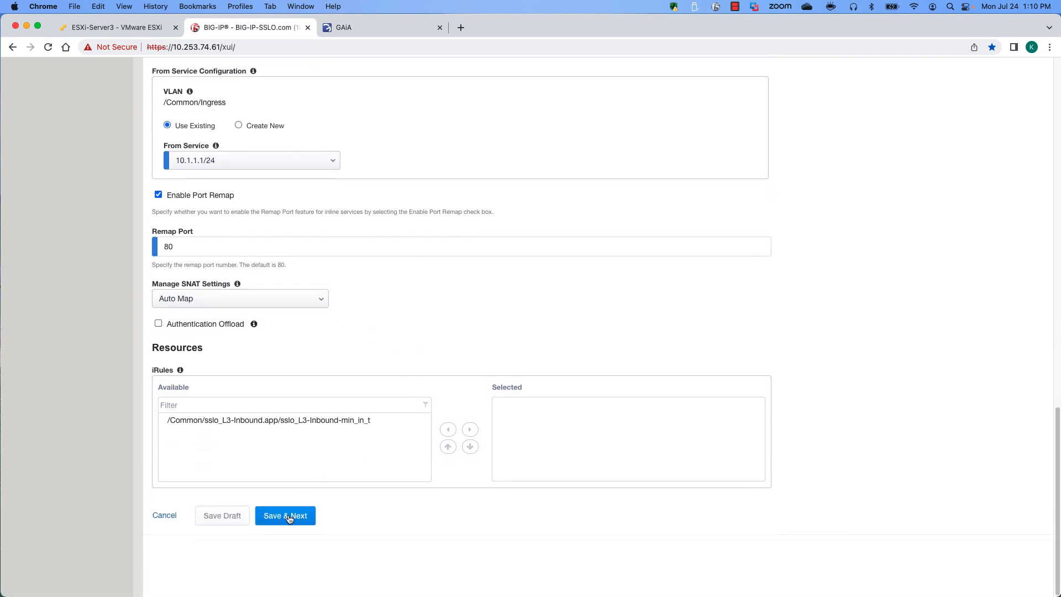
{"action": "left_click", "coordinate": [288, 516]}
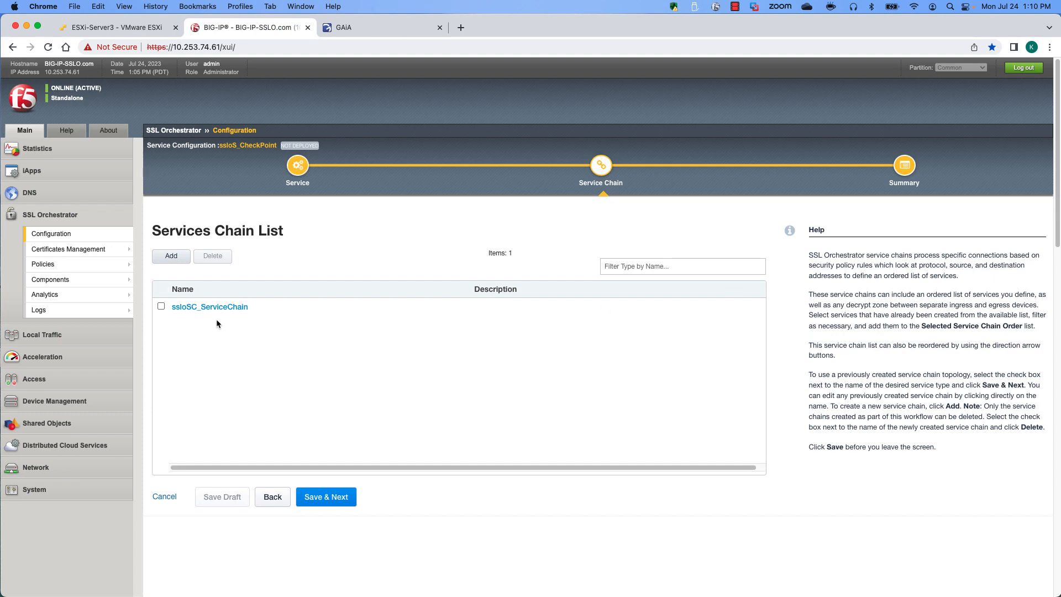
Add the ssloS_CheckPoint service to the existing ssloSC_ServiceChain and save the chain despite its security policy reference
{"action": "left_click", "coordinate": [218, 307]}
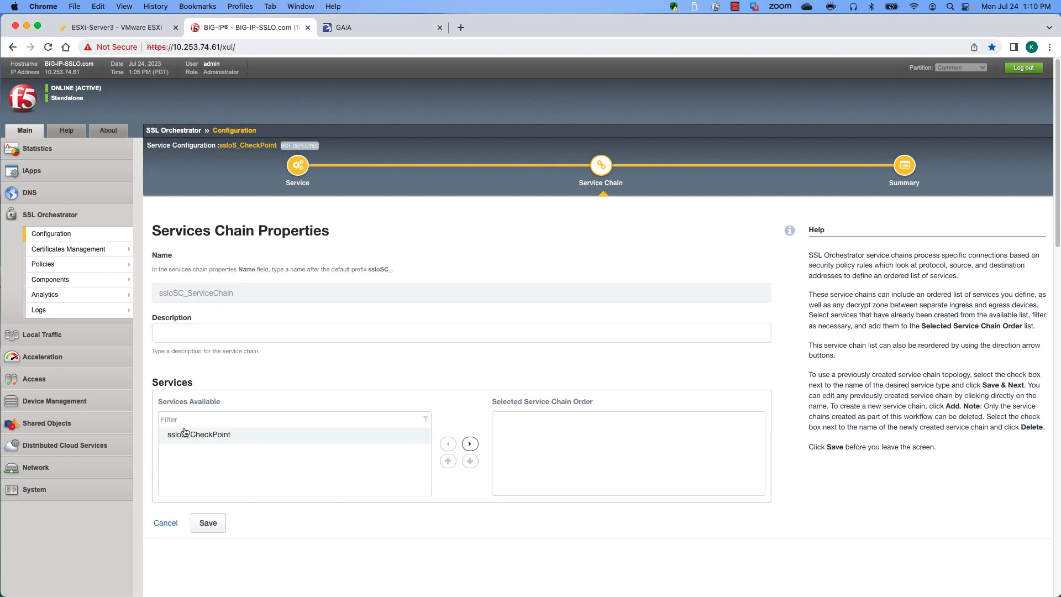
{"action": "left_click", "coordinate": [471, 444]}
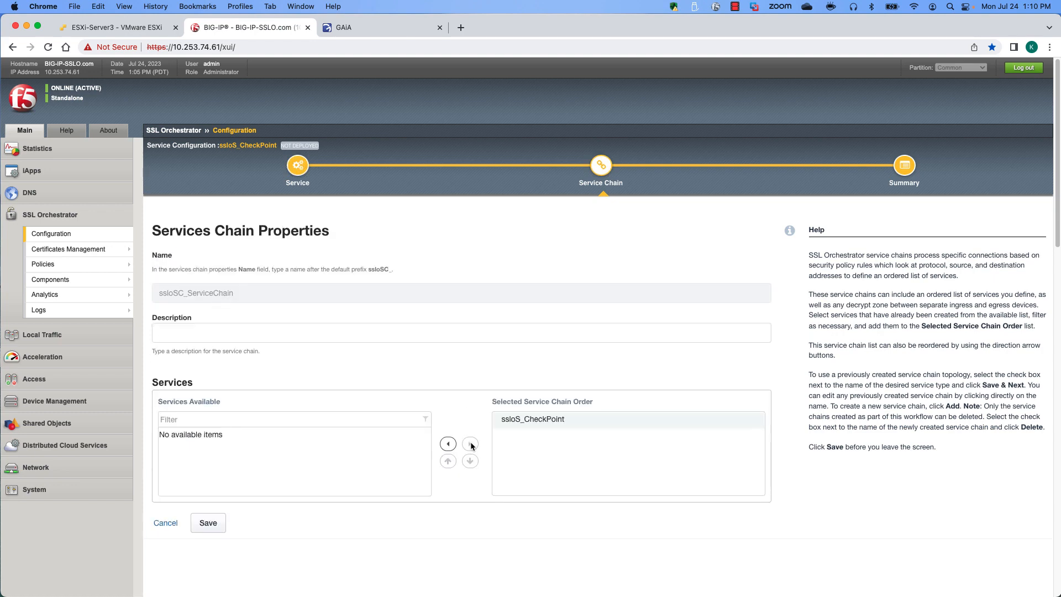
{"action": "left_click", "coordinate": [206, 524]}
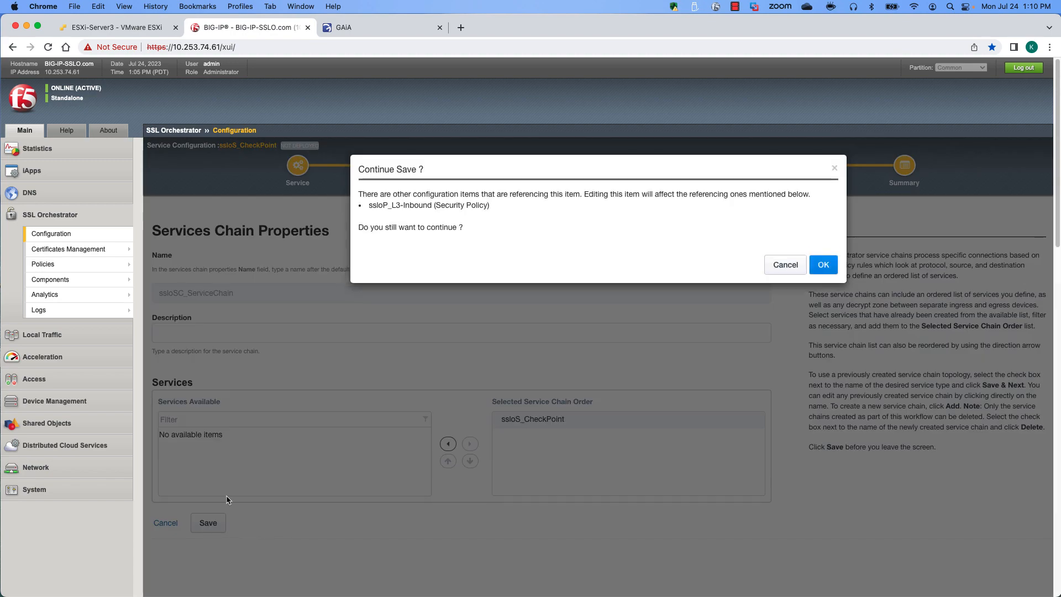
{"action": "left_click", "coordinate": [823, 266]}
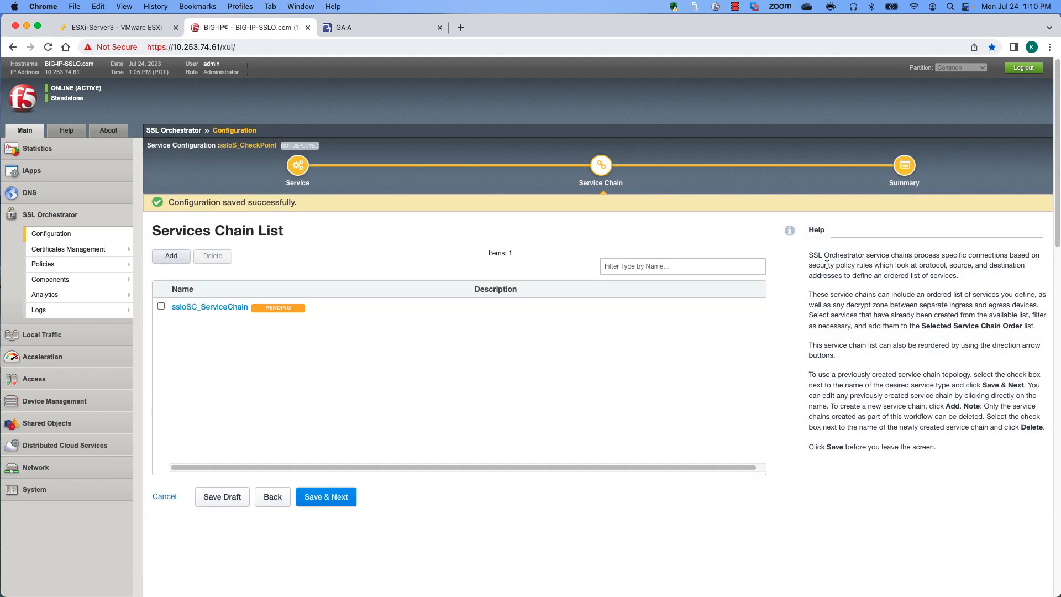
Deploy the CheckPoint service configuration and expand the pool member status of ssloS_CheckPoint in the services list
{"action": "left_click", "coordinate": [343, 499]}
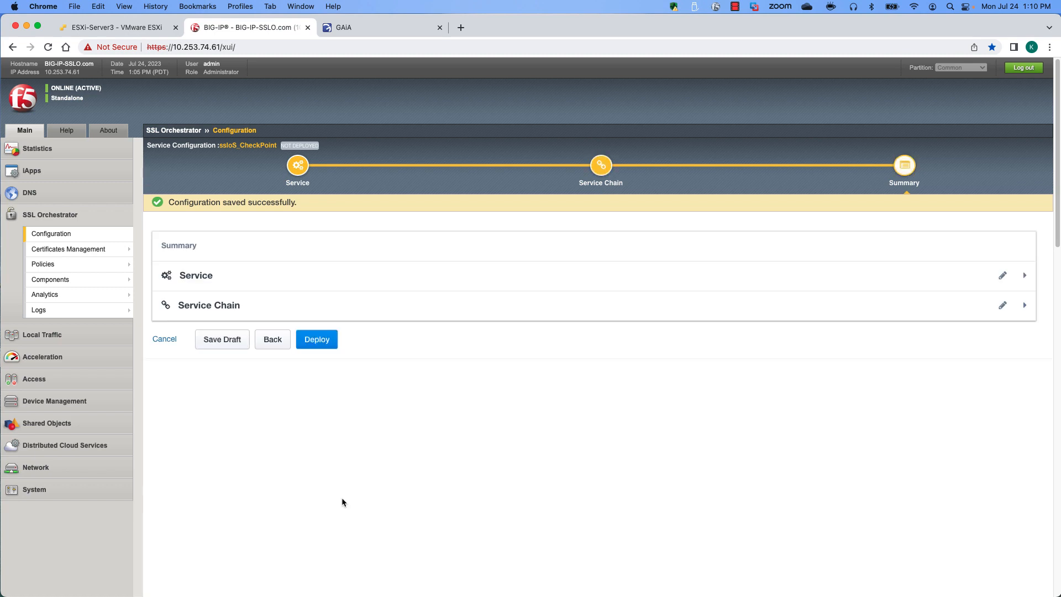
{"action": "left_click", "coordinate": [315, 346]}
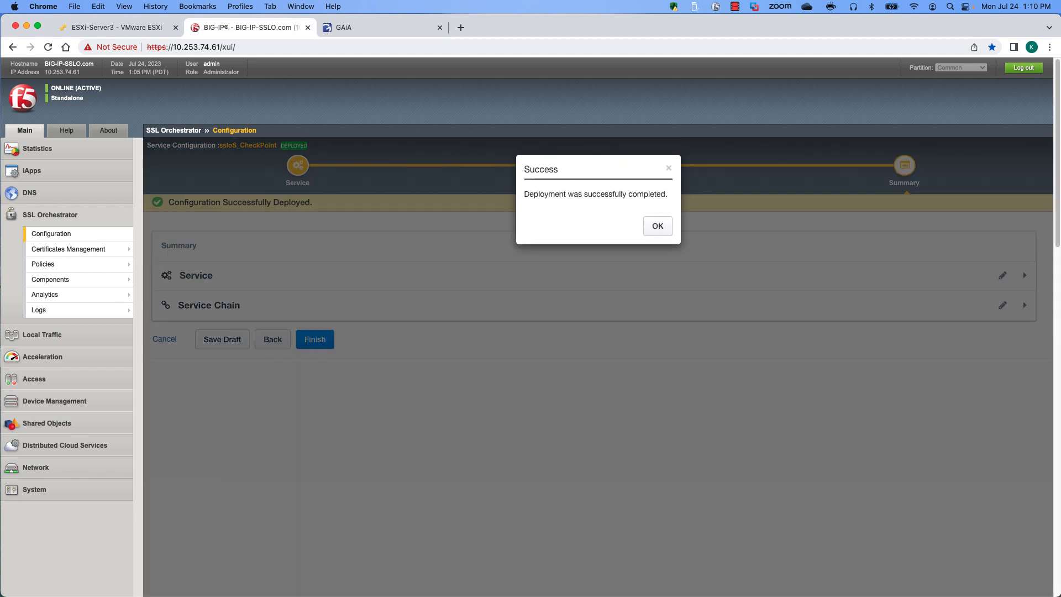
{"action": "left_click", "coordinate": [660, 227]}
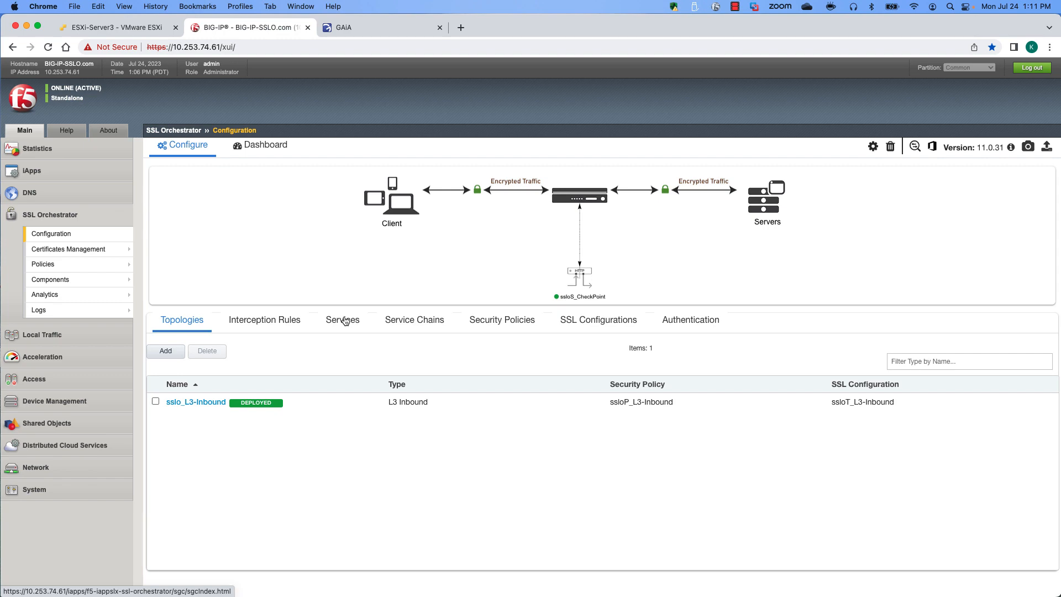
{"action": "left_click", "coordinate": [344, 320]}
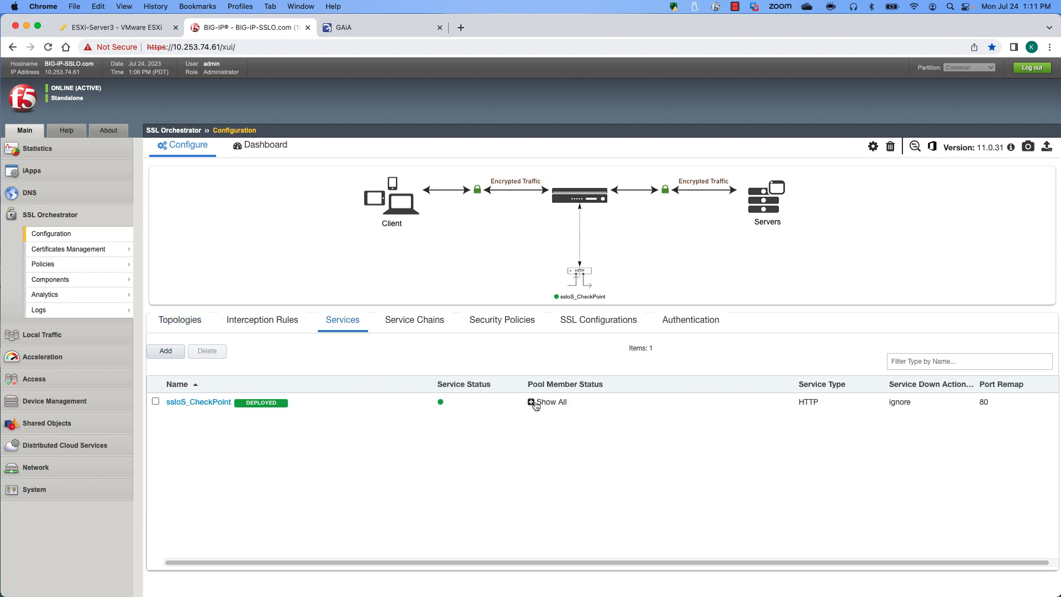
{"action": "left_click", "coordinate": [532, 403]}
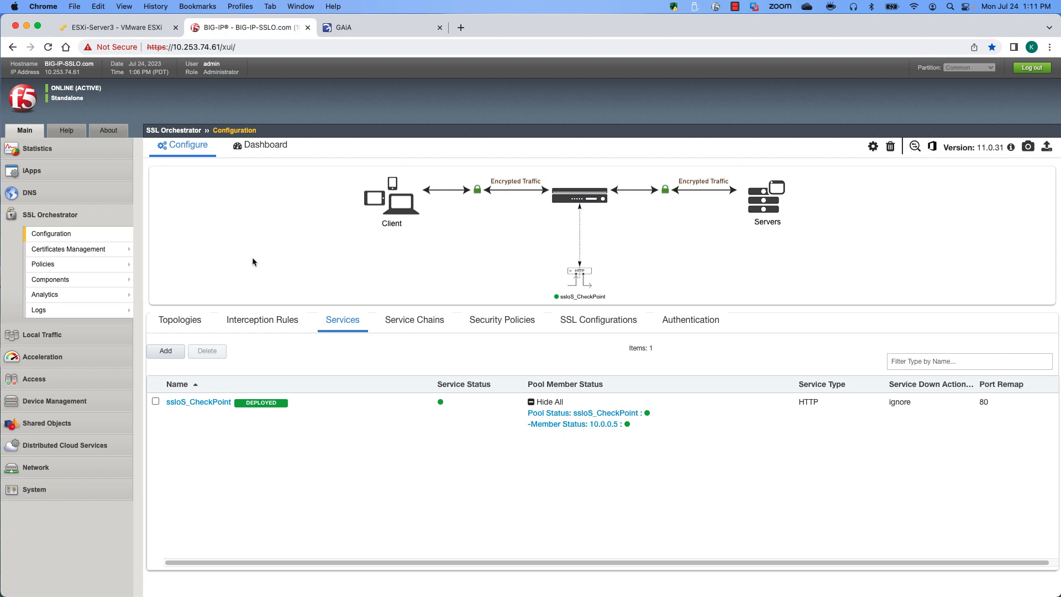
Switch to VMware ESXi and open the console of the 02-WIN10 virtual machine
{"action": "left_click", "coordinate": [107, 28]}
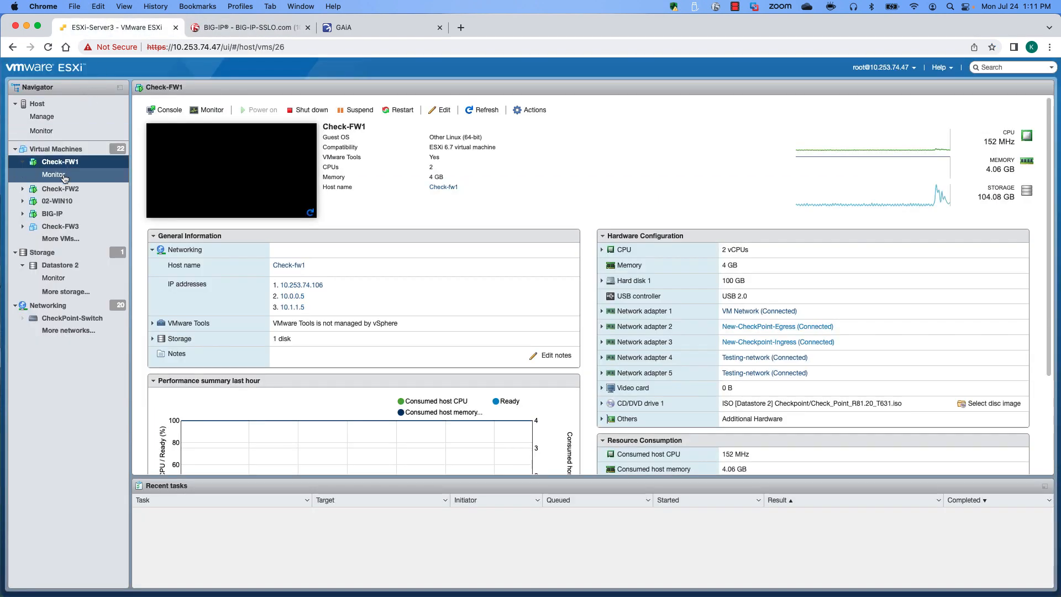
{"action": "left_click", "coordinate": [58, 201]}
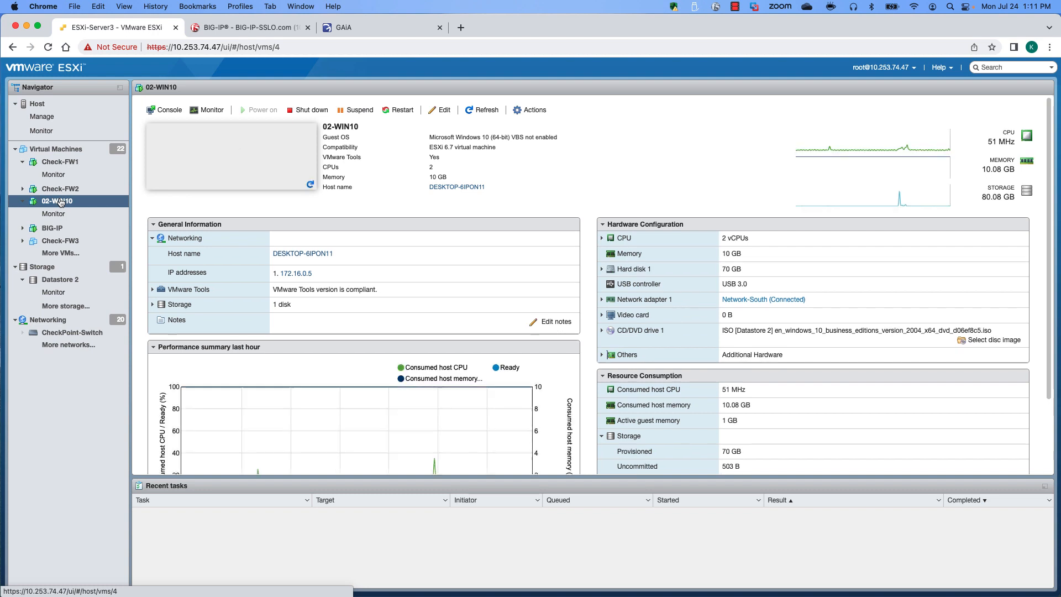
{"action": "left_click", "coordinate": [255, 185]}
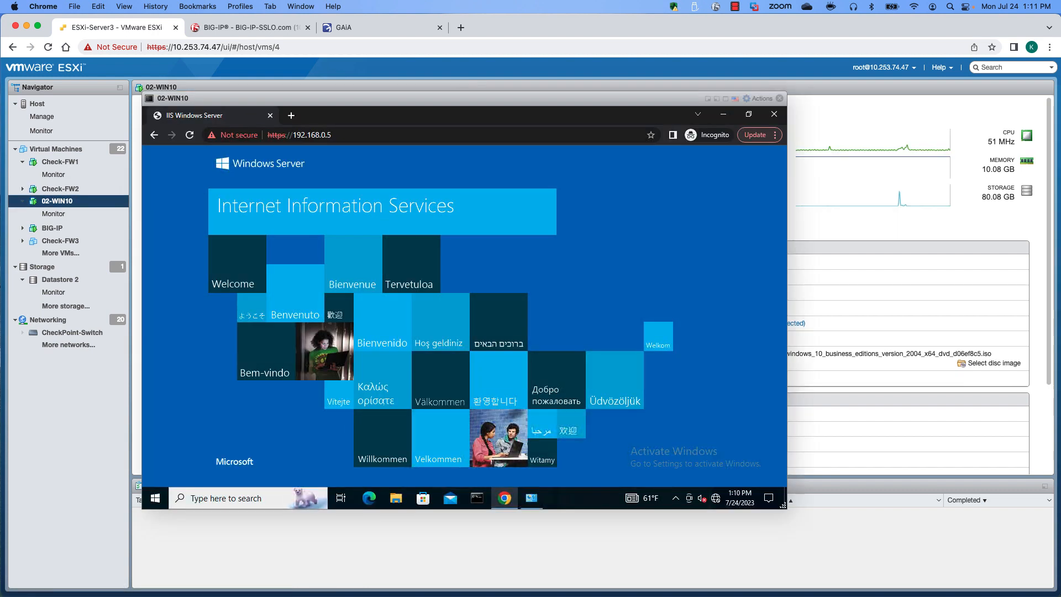
{"action": "left_click", "coordinate": [188, 136]}
{"action": "left_click", "coordinate": [188, 138]}
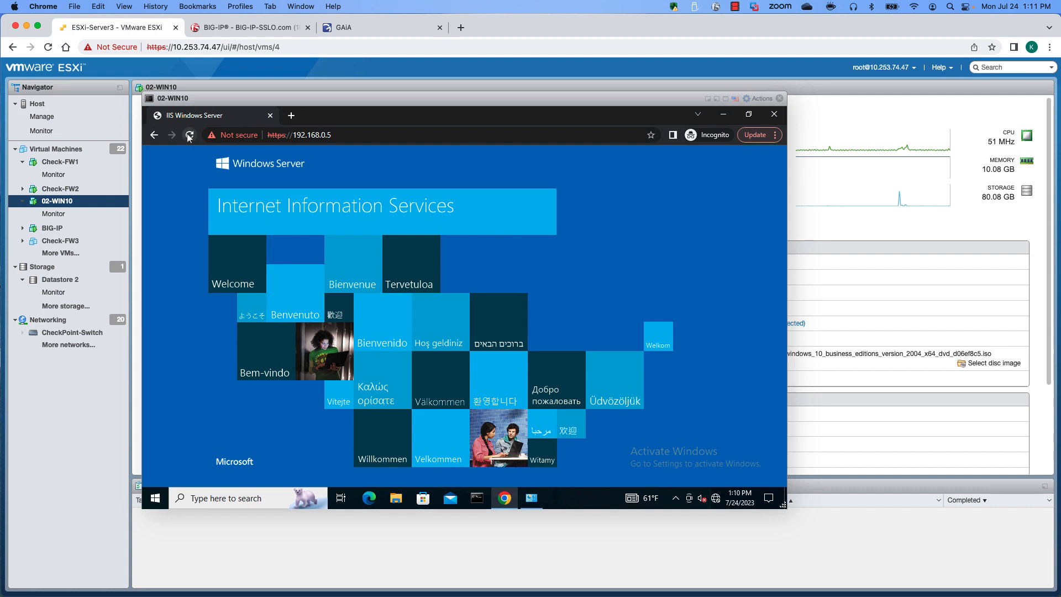
{"action": "left_click", "coordinate": [360, 134]}
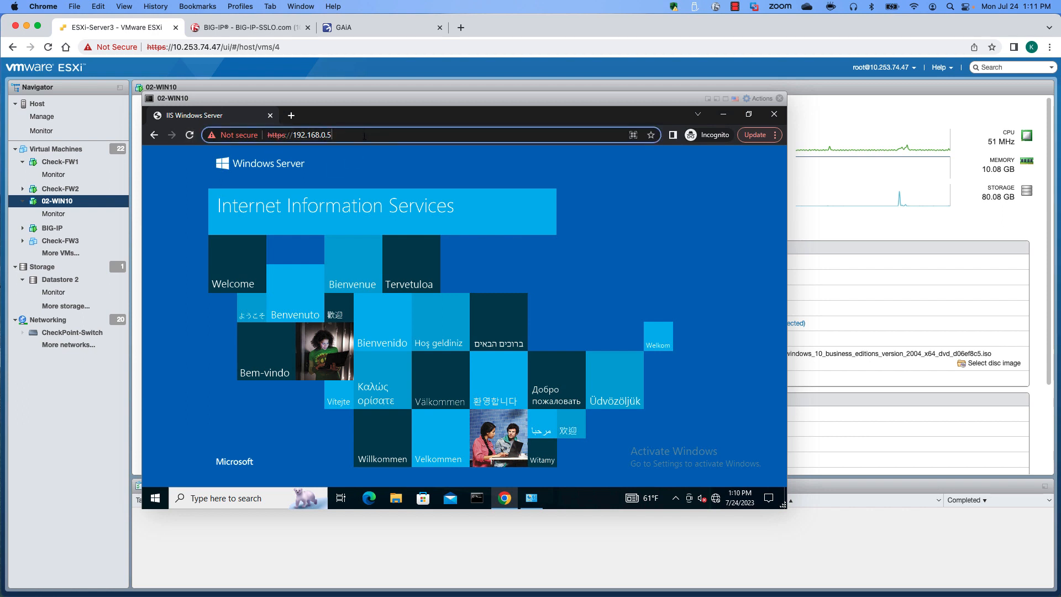
{"action": "key", "text": "Return"}
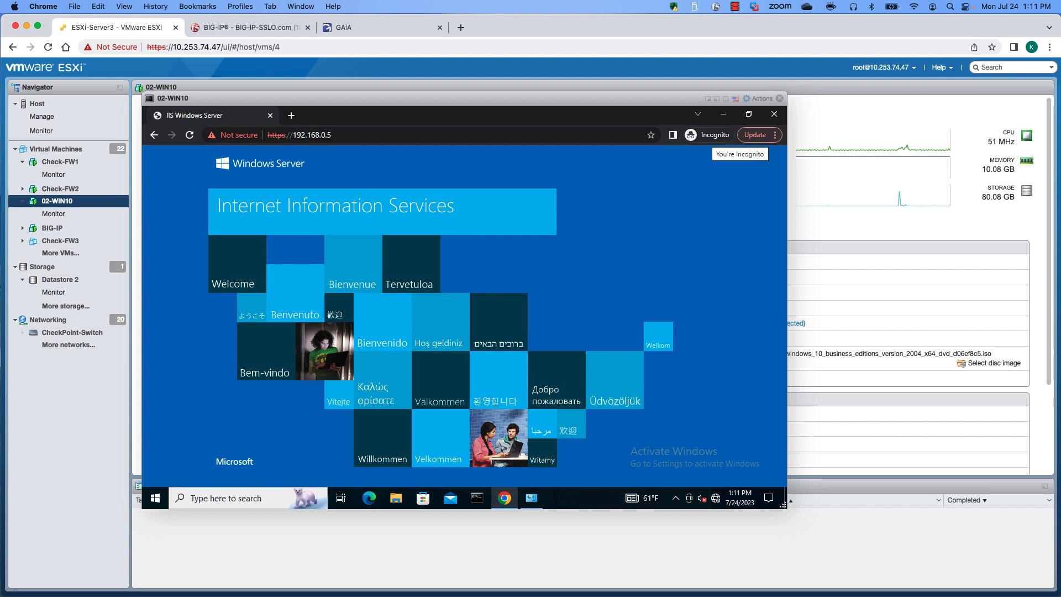
{"action": "left_click", "coordinate": [779, 98]}
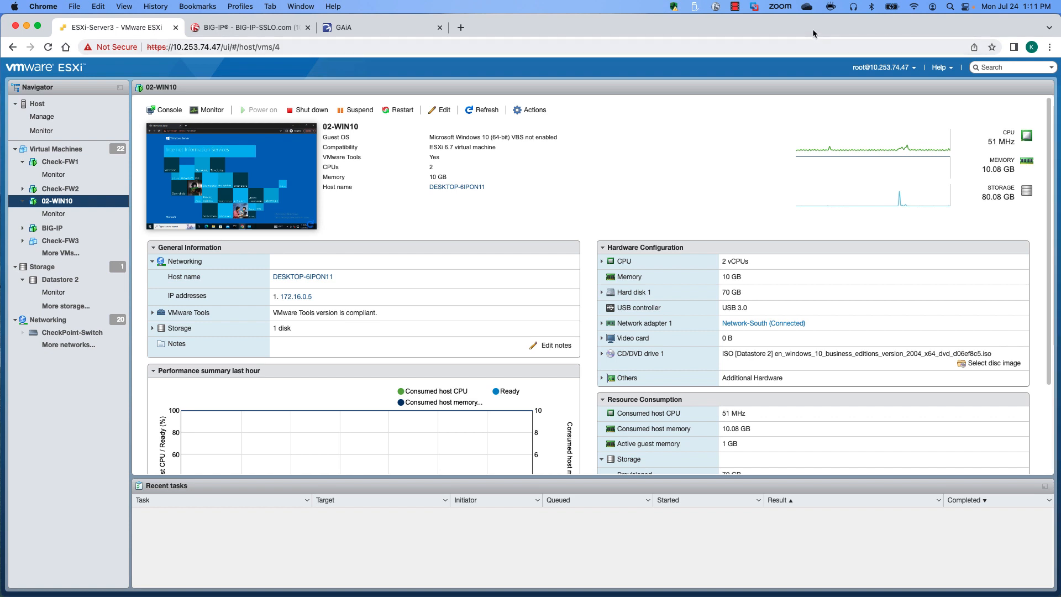
Switch to Check Point SmartConsole and examine the log details of the HTTP traffic from 10.0.0.1 to 192.168.0.5
{"action": "key", "text": "super+Tab"}
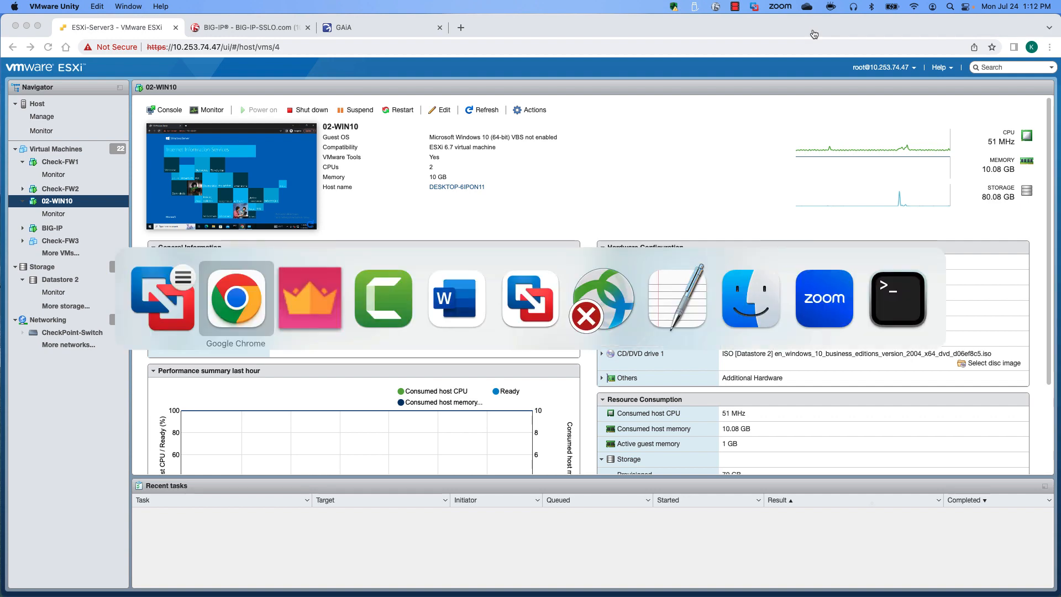
{"action": "key", "text": "super+Tab"}
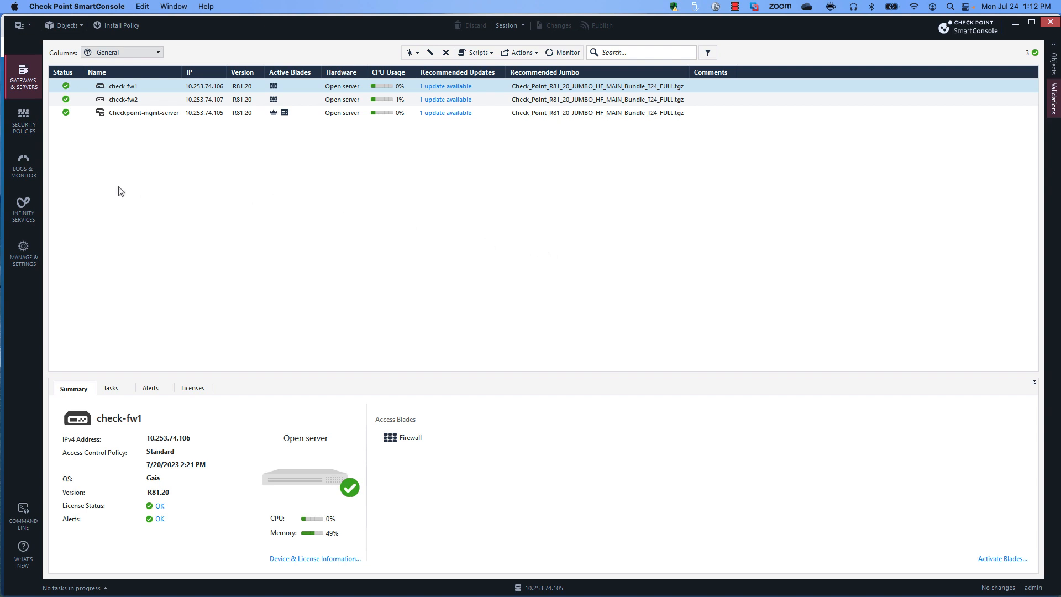
{"action": "left_click", "coordinate": [24, 166]}
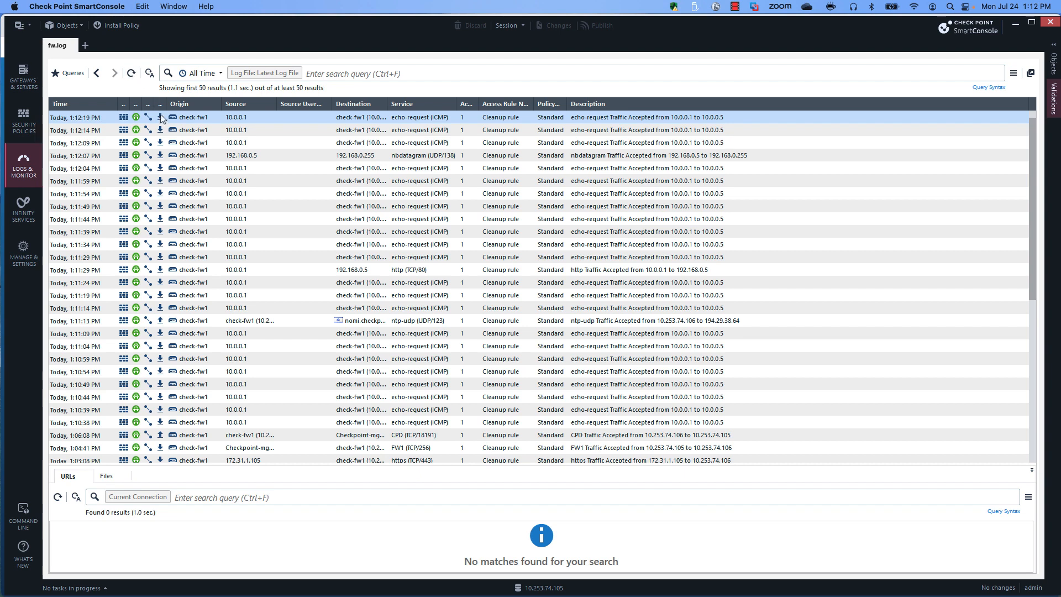
{"action": "left_click", "coordinate": [256, 267]}
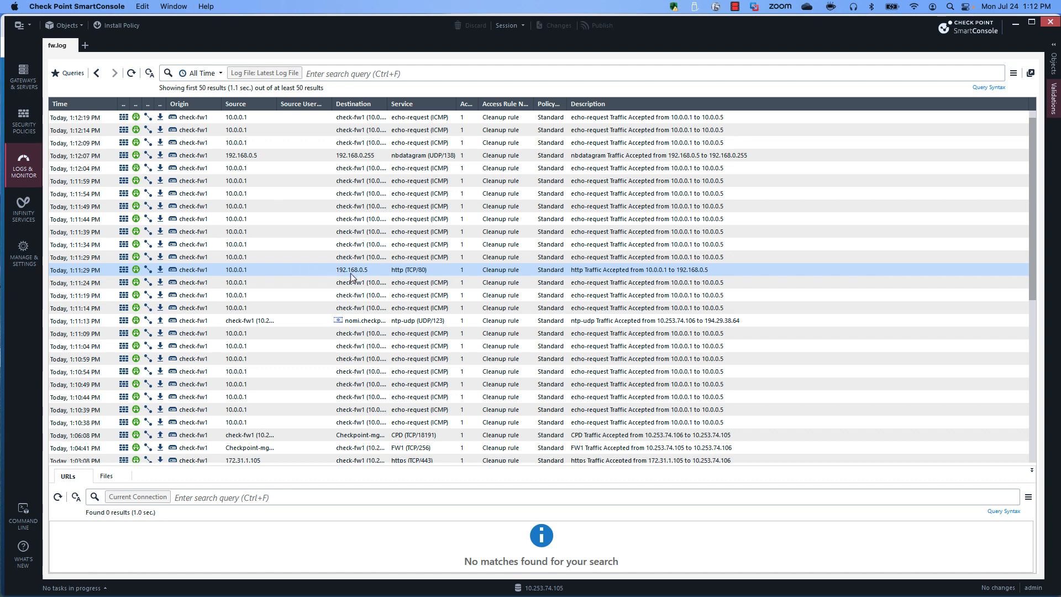
{"action": "double_click", "coordinate": [401, 271]}
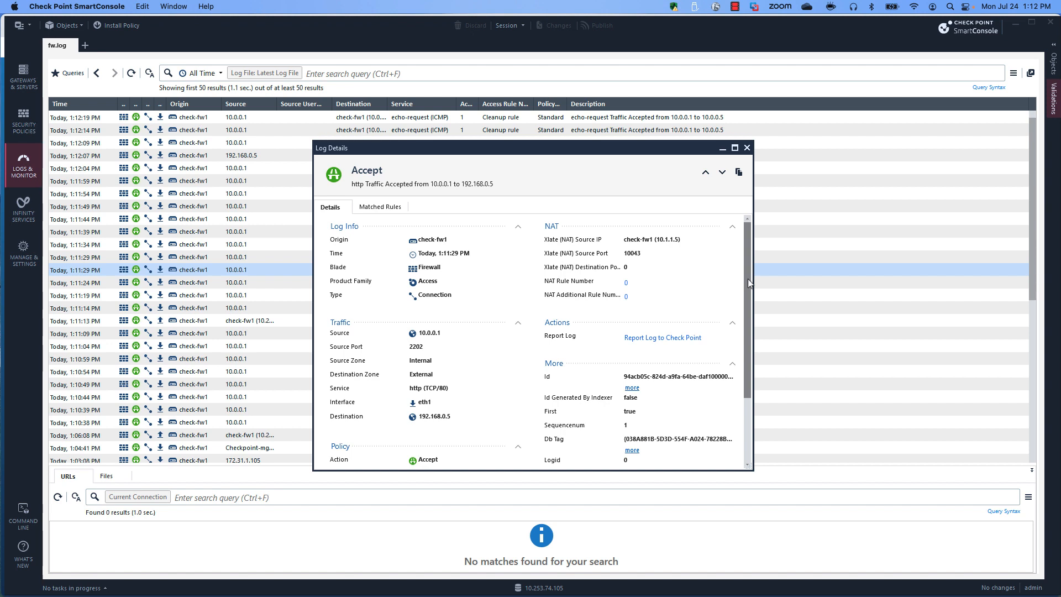
{"action": "left_click_drag", "start_coordinate": [748, 278], "coordinate": [757, 352]}
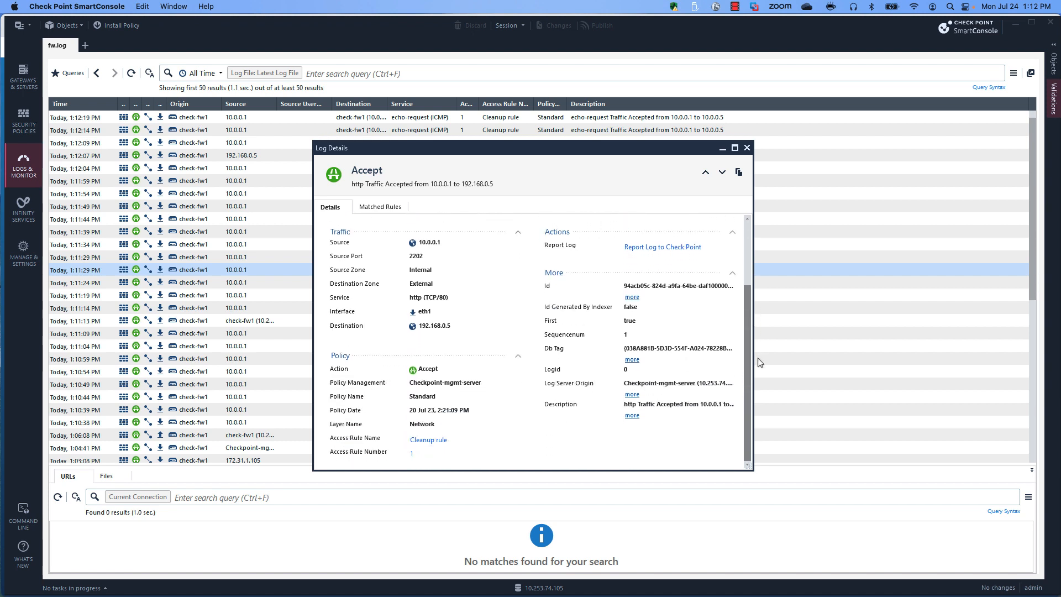